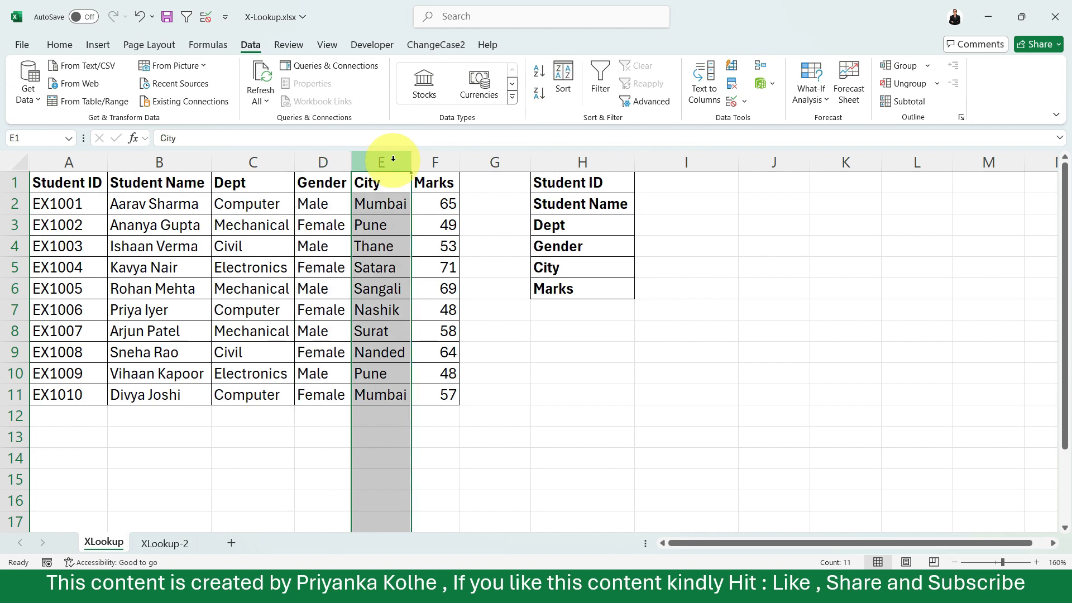
Choose the fourth student's ID from the list in cell I1, beside the Student ID label.
click(440, 160)
click(624, 216)
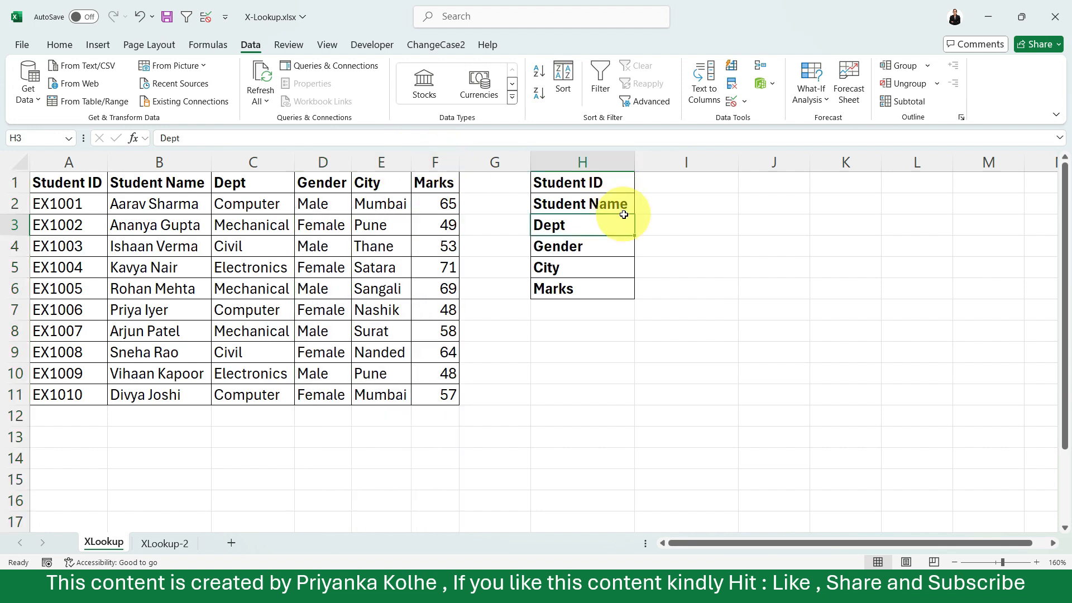
click(689, 183)
click(745, 186)
click(697, 230)
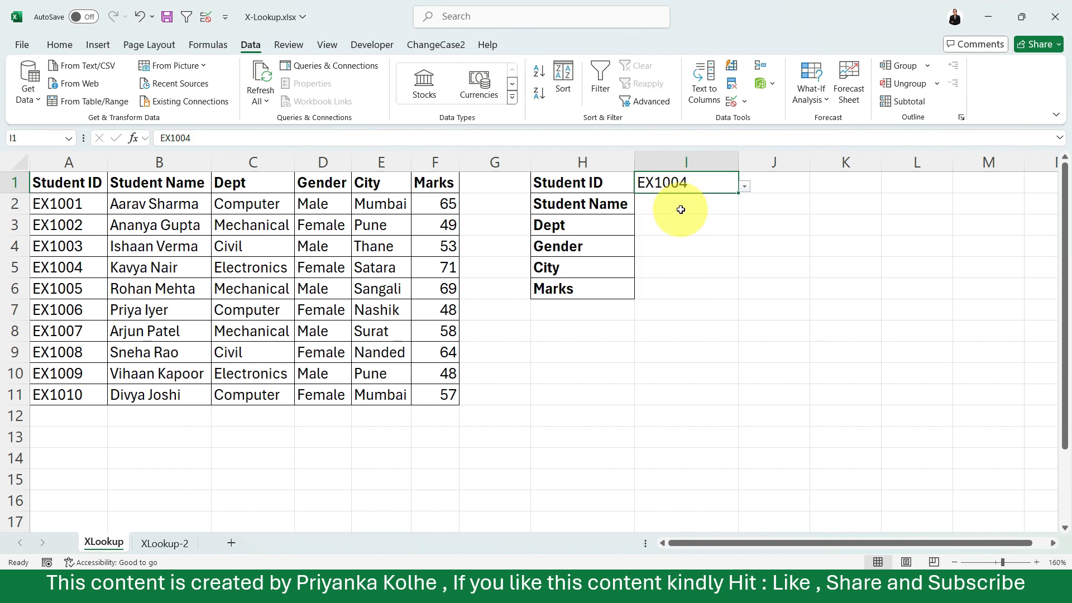
Start an XLOOKUP formula in cell I2, beside Student Name, with I1 as the lookup value.
click(662, 207)
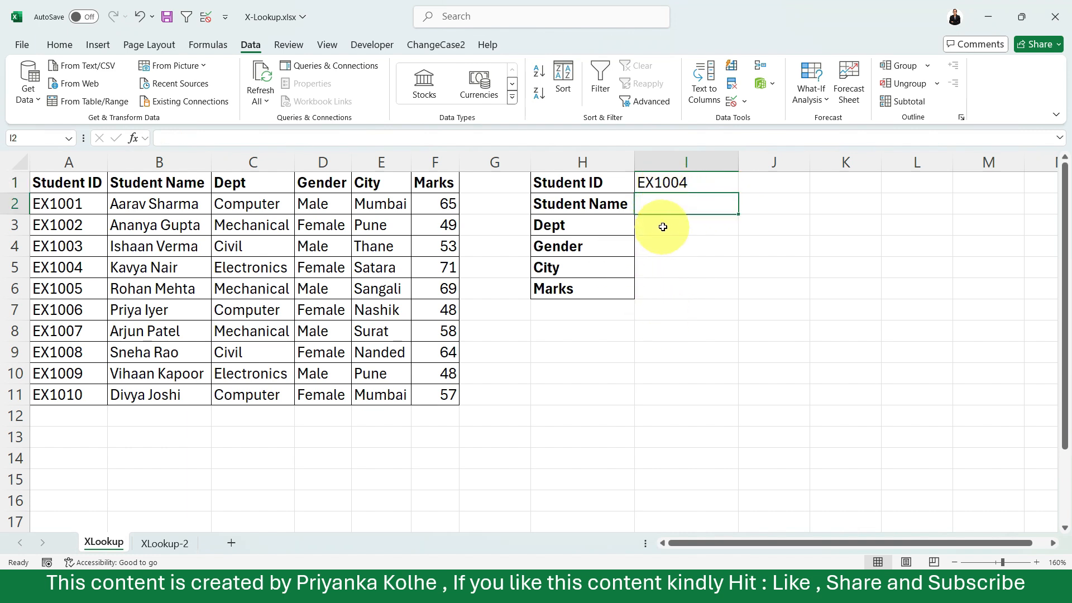
click(663, 226)
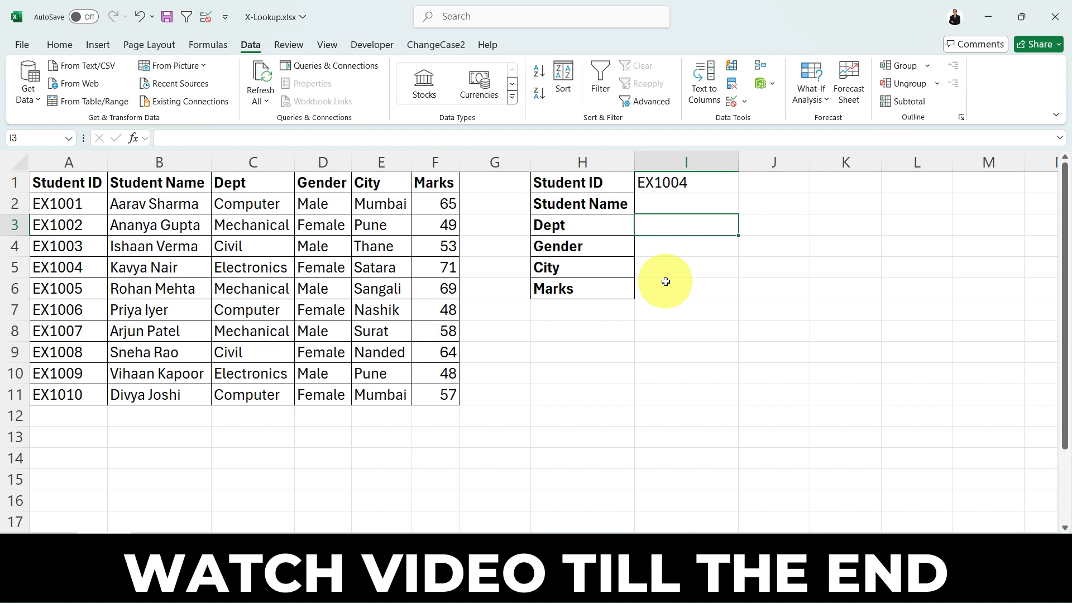
click(660, 204)
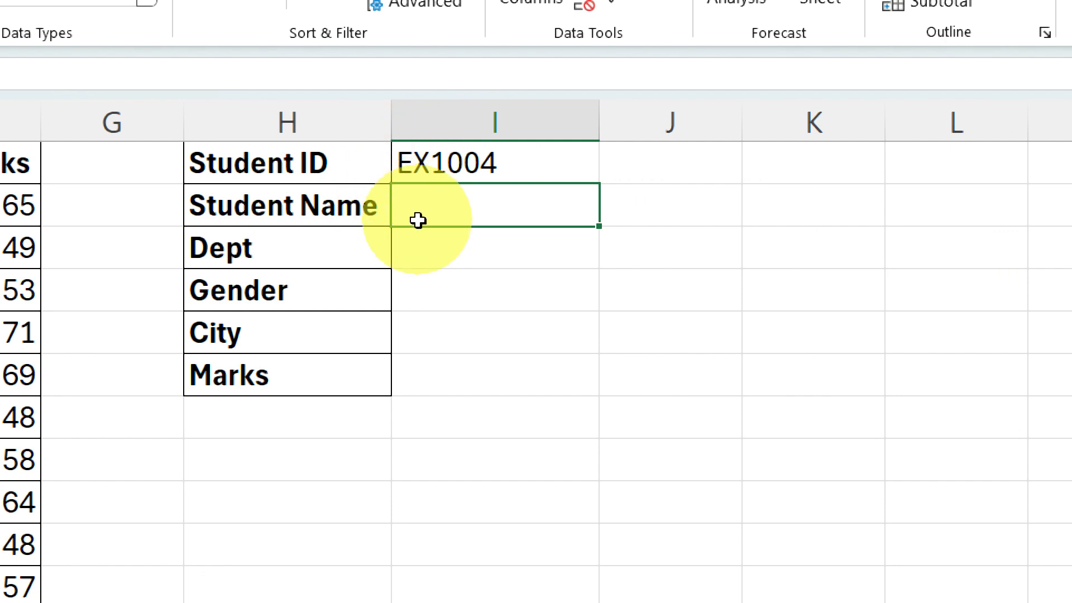
text(=xl)
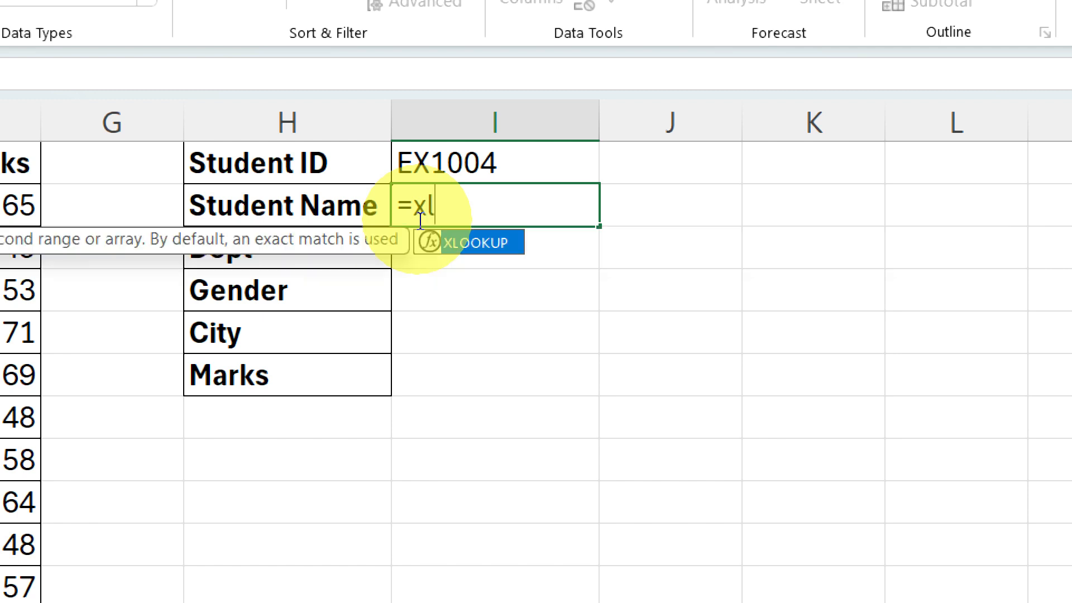
key(Tab)
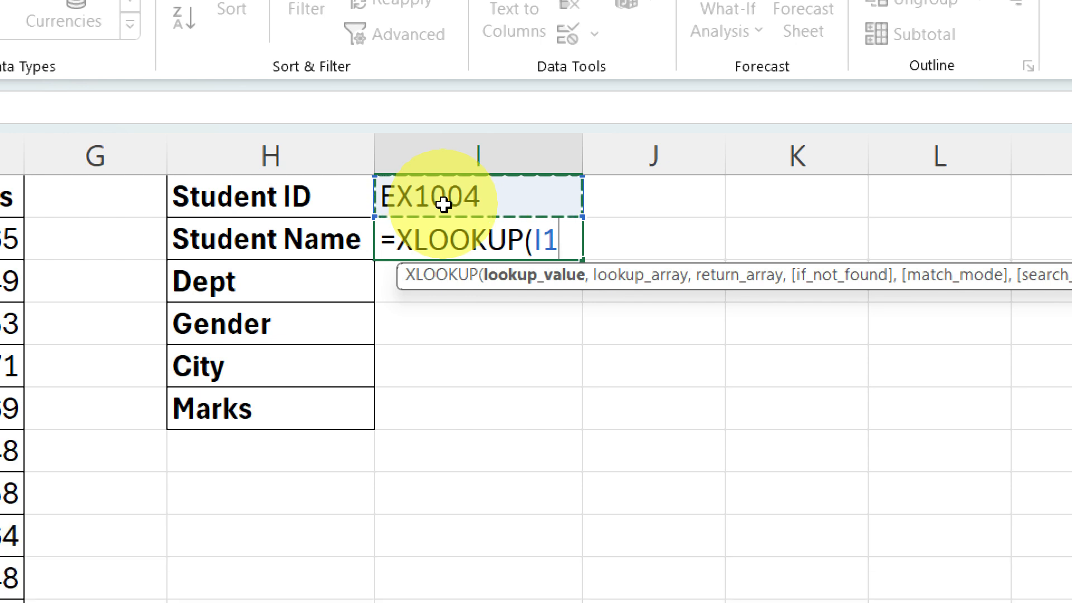
text(,)
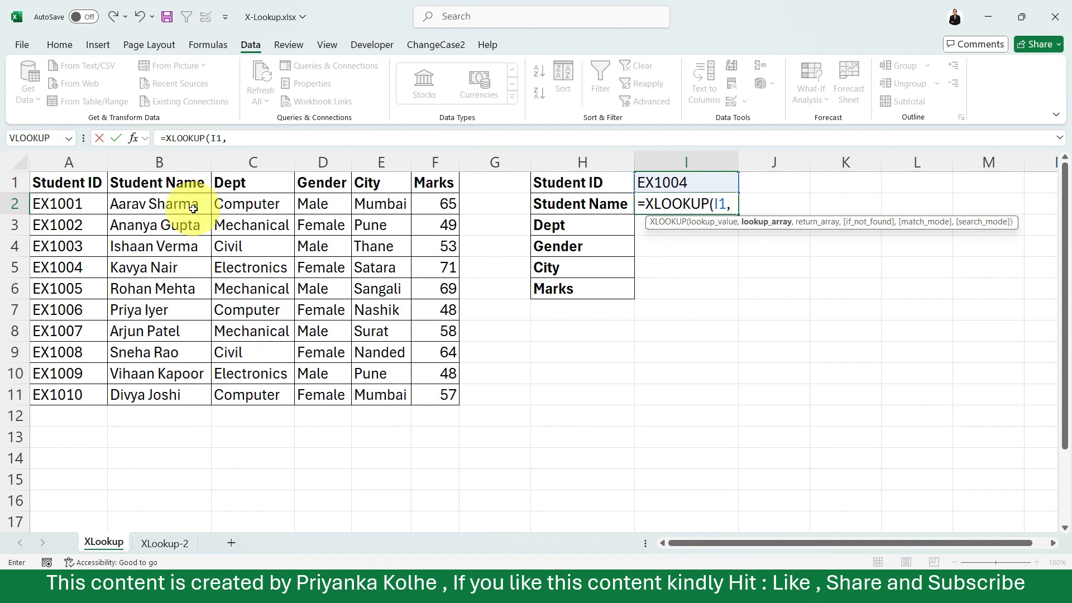
Set the lookup array of the XLOOKUP formula to the whole Student ID column, A:A.
drag(72, 183, 72, 410)
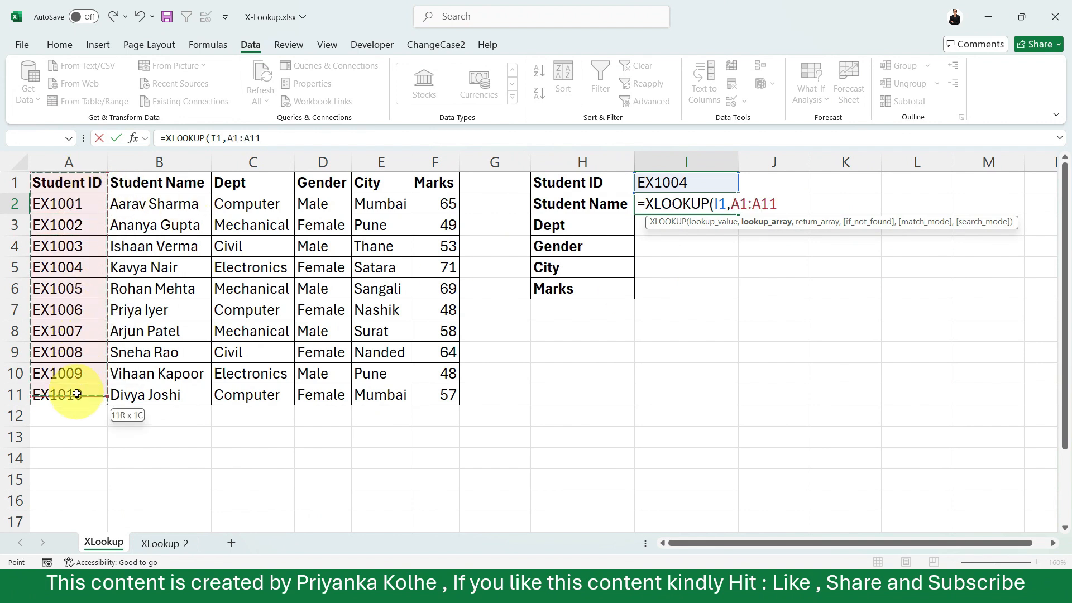
click(89, 163)
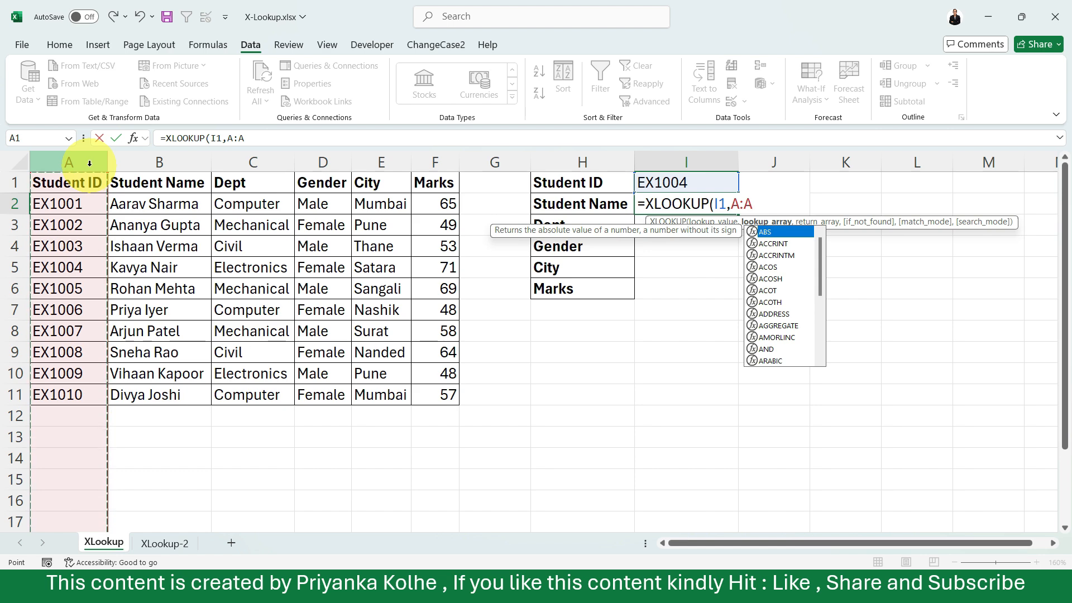
key(Escape)
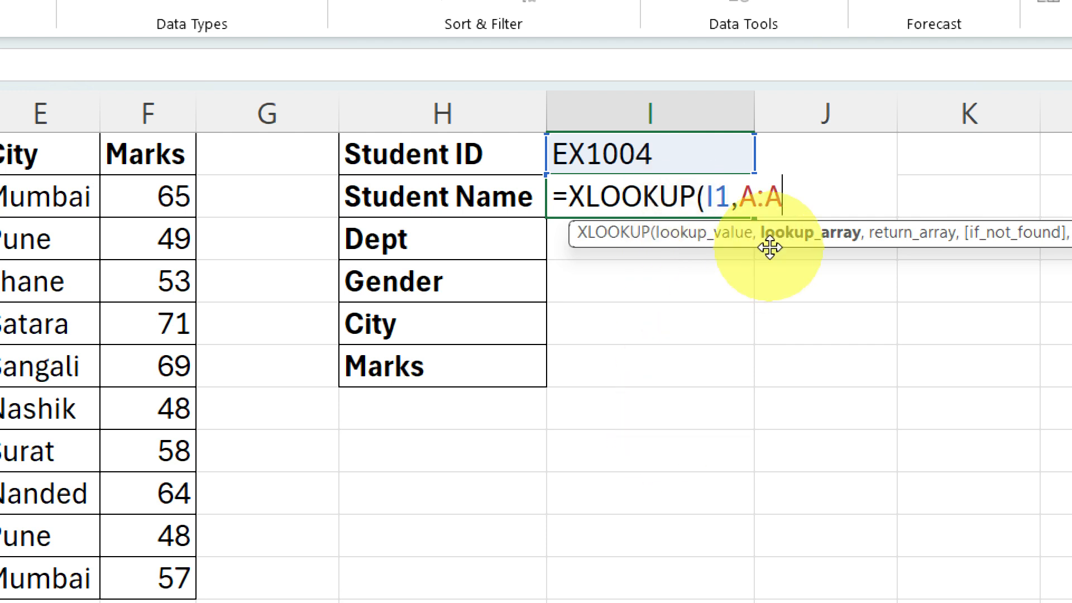
Make the lookup value reference absolute as $I$1 in the XLOOKUP formula.
click(724, 200)
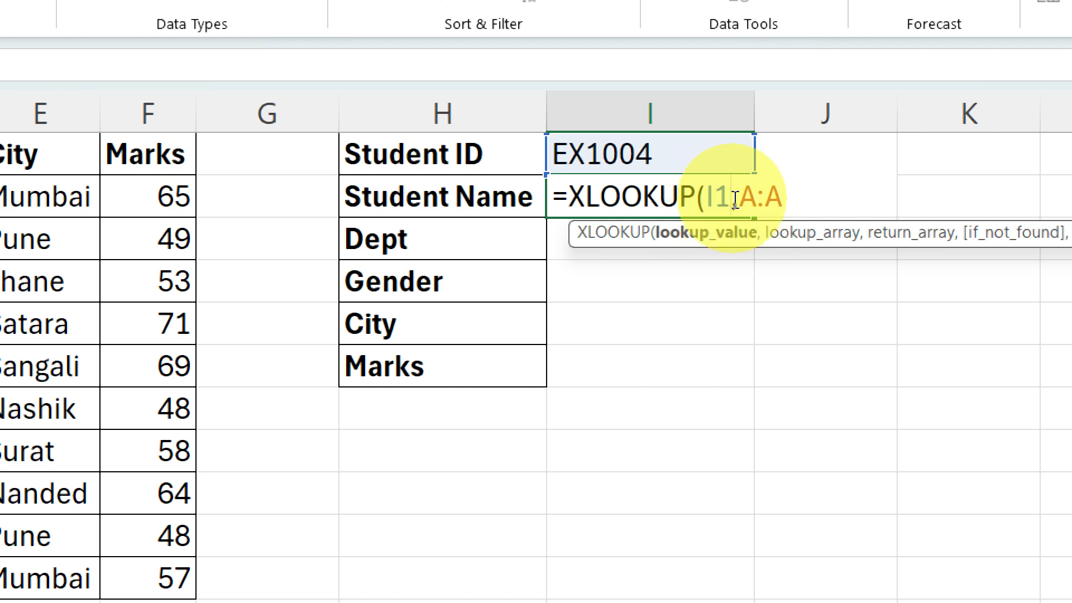
key(F4)
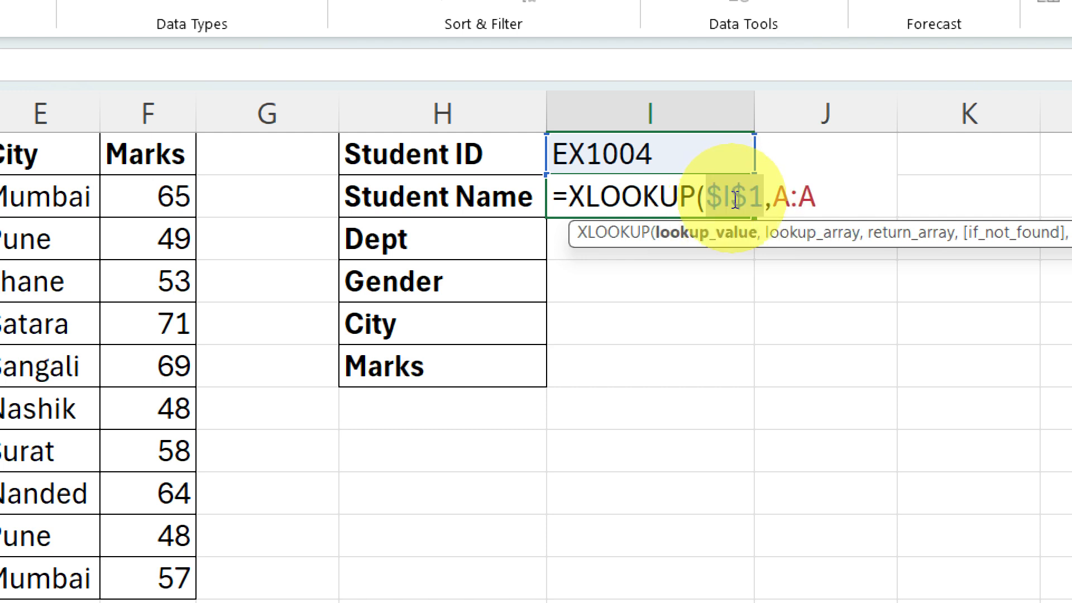
click(832, 203)
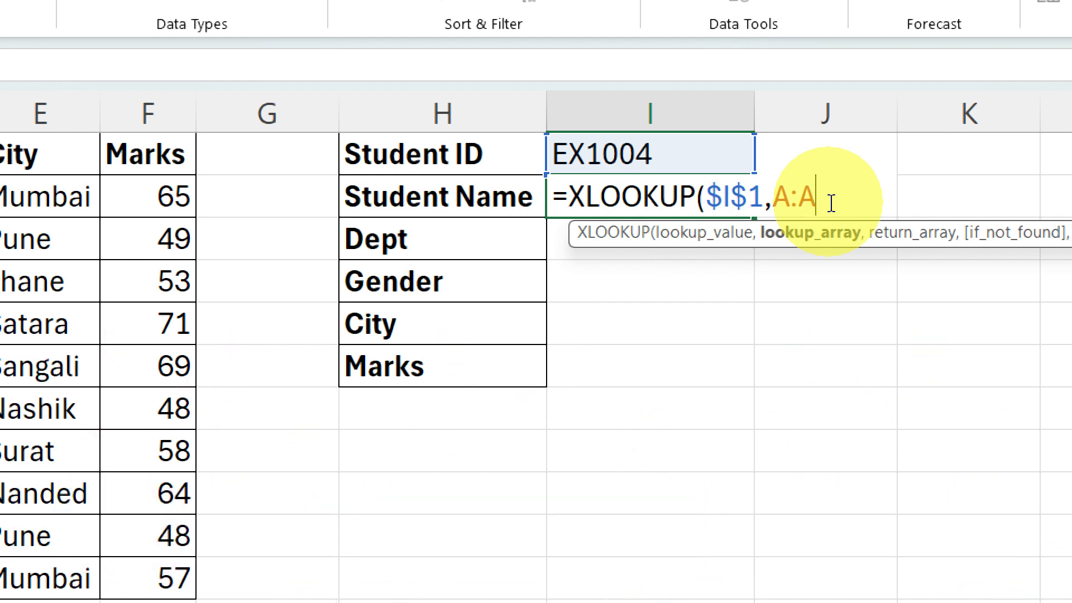
Set the return array to the Student Name column, B:B, and complete the XLOOKUP formula in I2.
text(,)
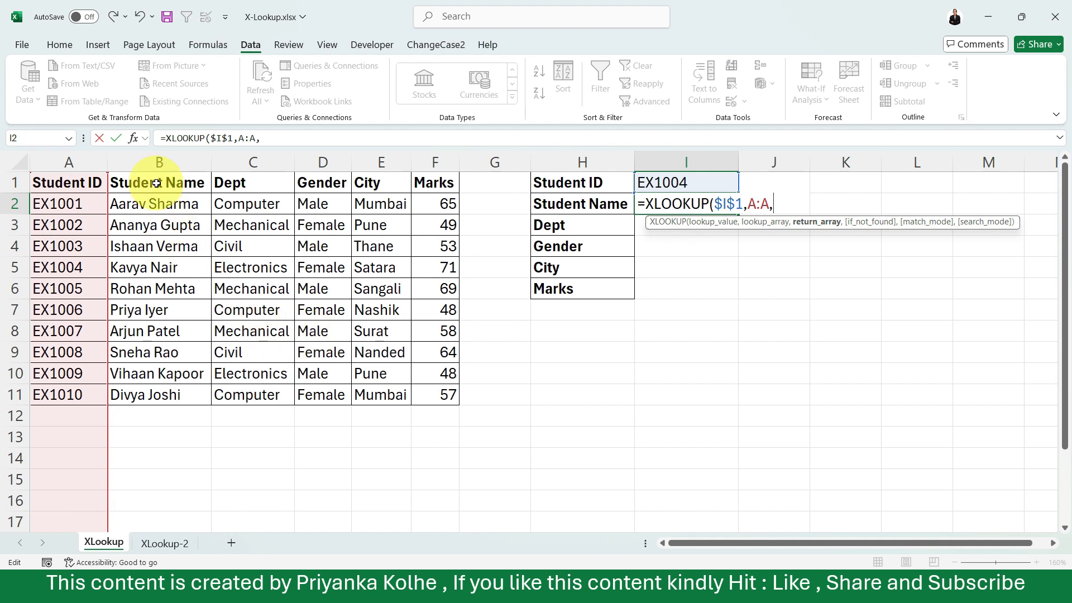
click(166, 166)
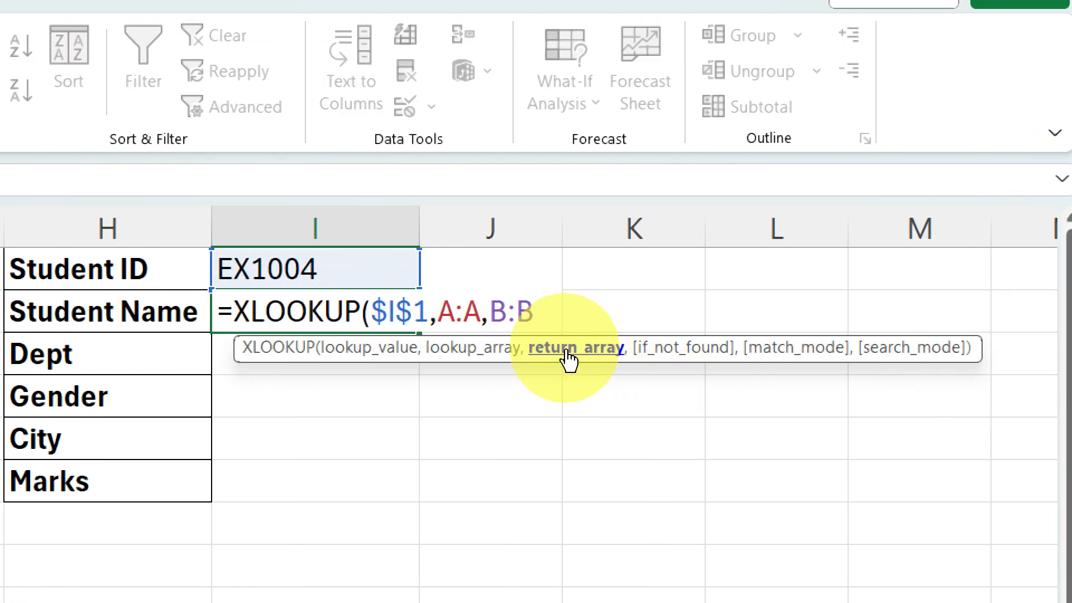
key(Return)
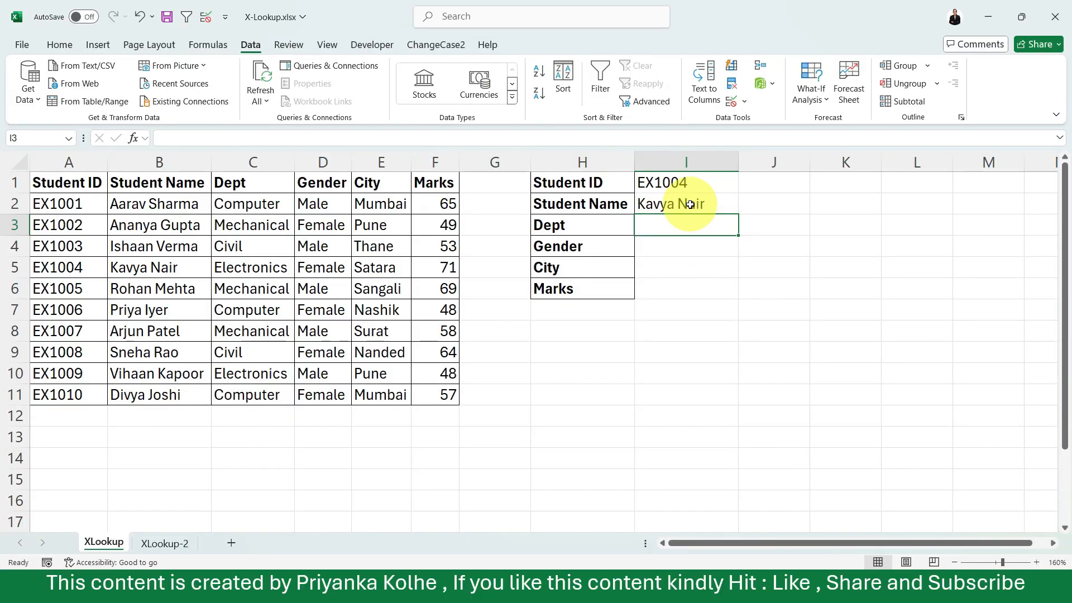
Change the student ID in cell I1 to the seventh student's and check the returned name against the table.
click(420, 304)
click(715, 184)
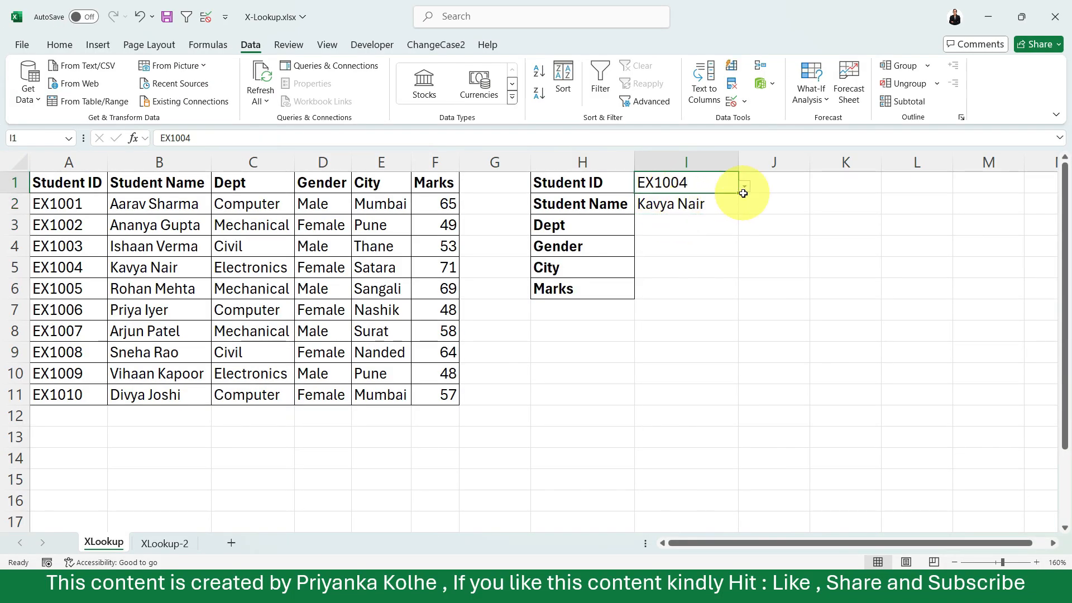
click(745, 189)
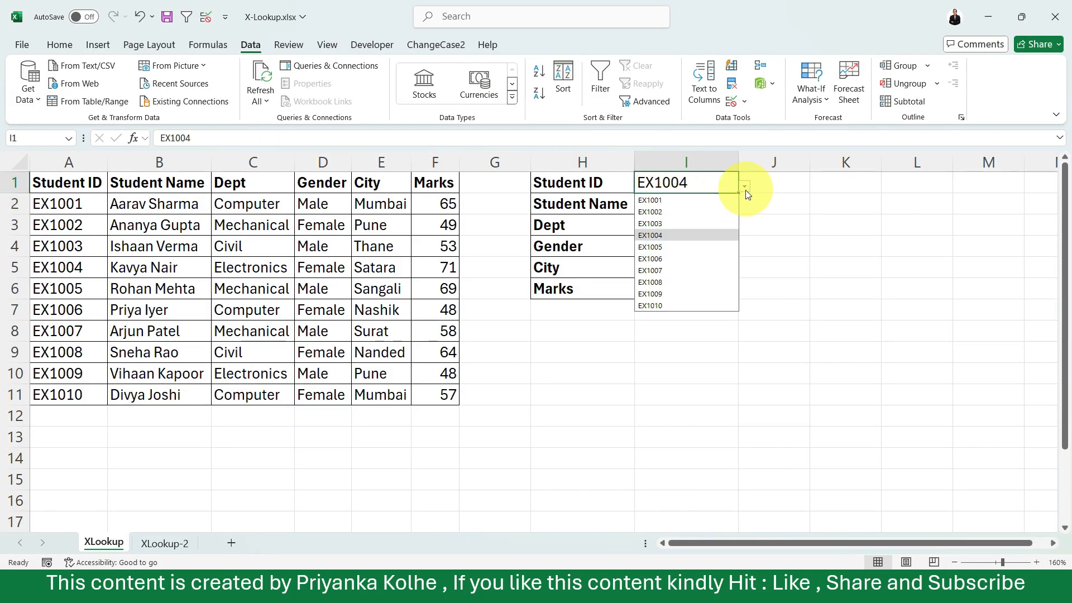
click(673, 270)
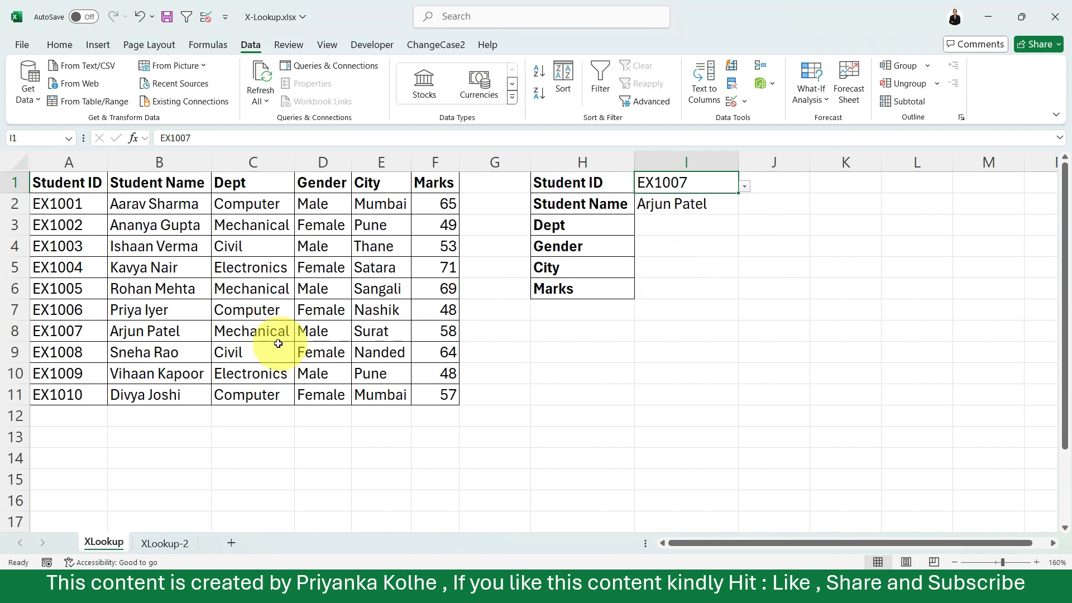
click(147, 330)
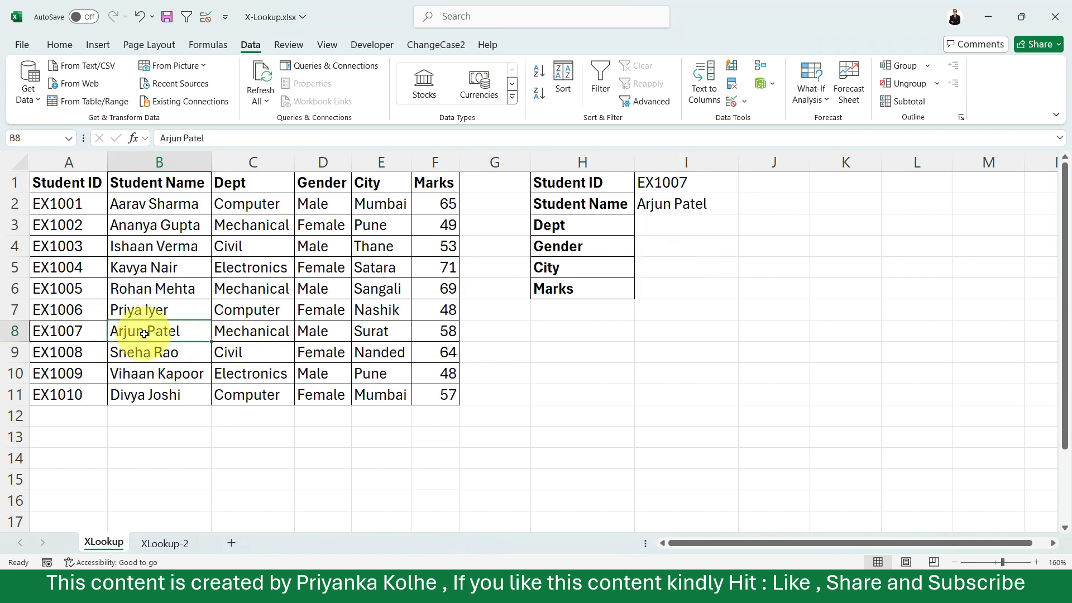
Fill the XLOOKUP formula from I2 down to I6, covering Dept, Gender, City and Marks.
click(675, 206)
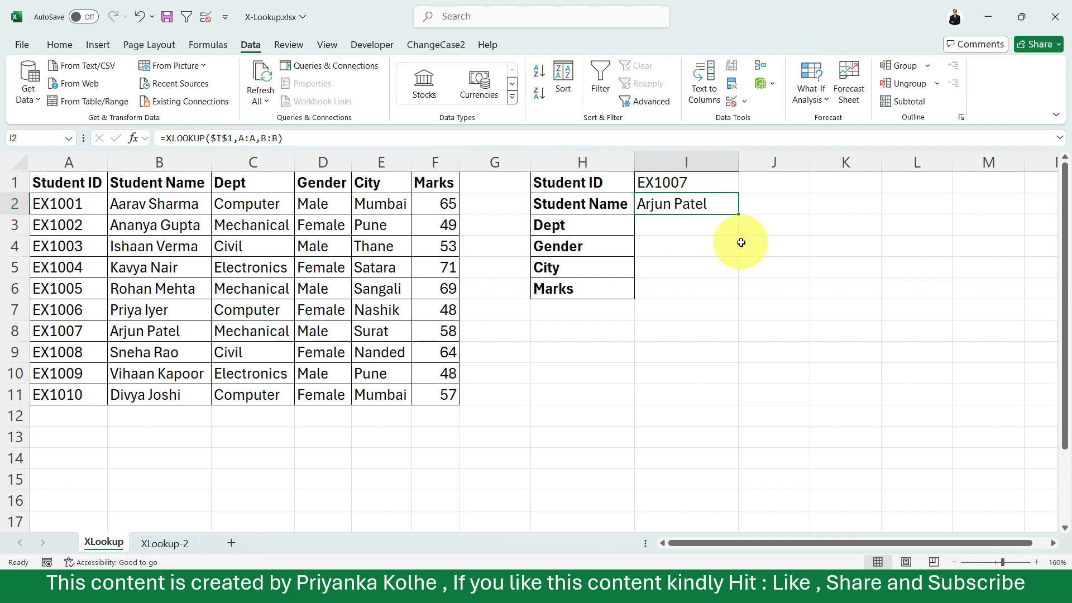
drag(740, 219, 727, 295)
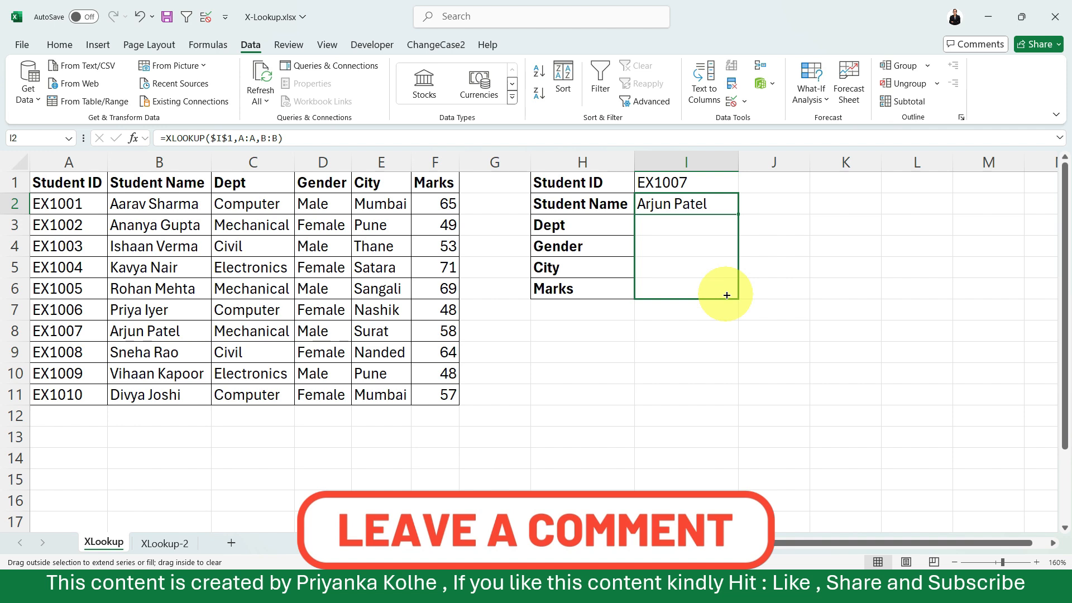
drag(727, 295, 726, 294)
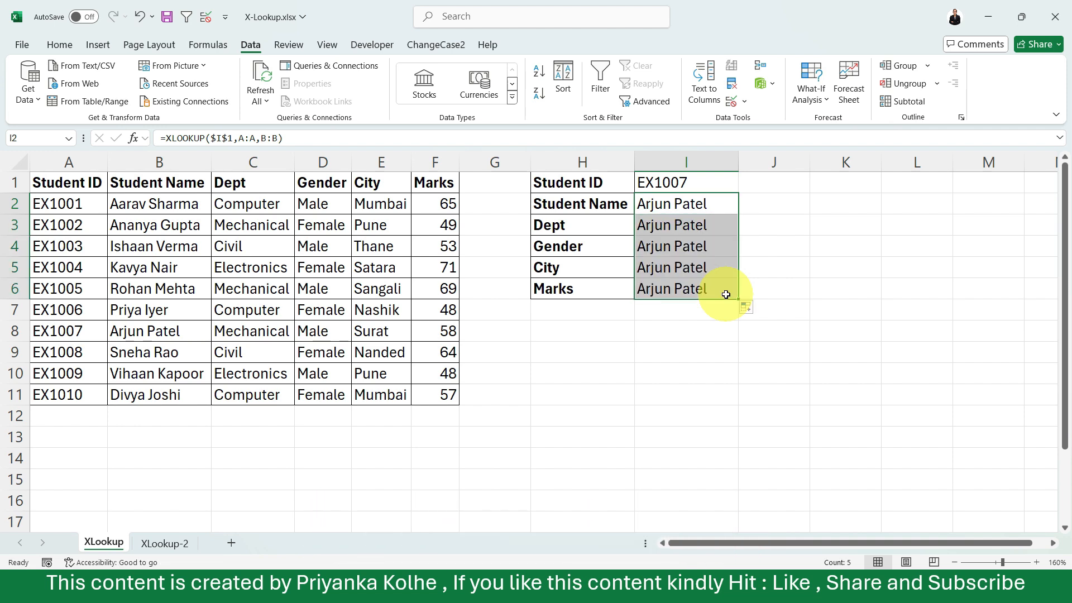
Try to point the return array of the Dept formula in I3 at the Dept column.
click(668, 229)
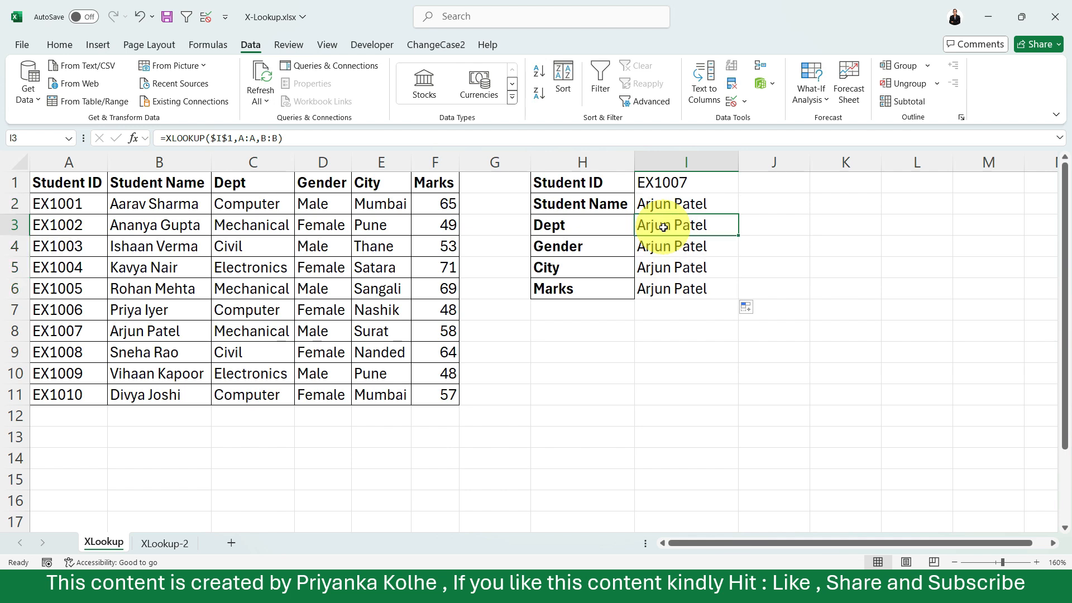
double_click(664, 226)
click(780, 226)
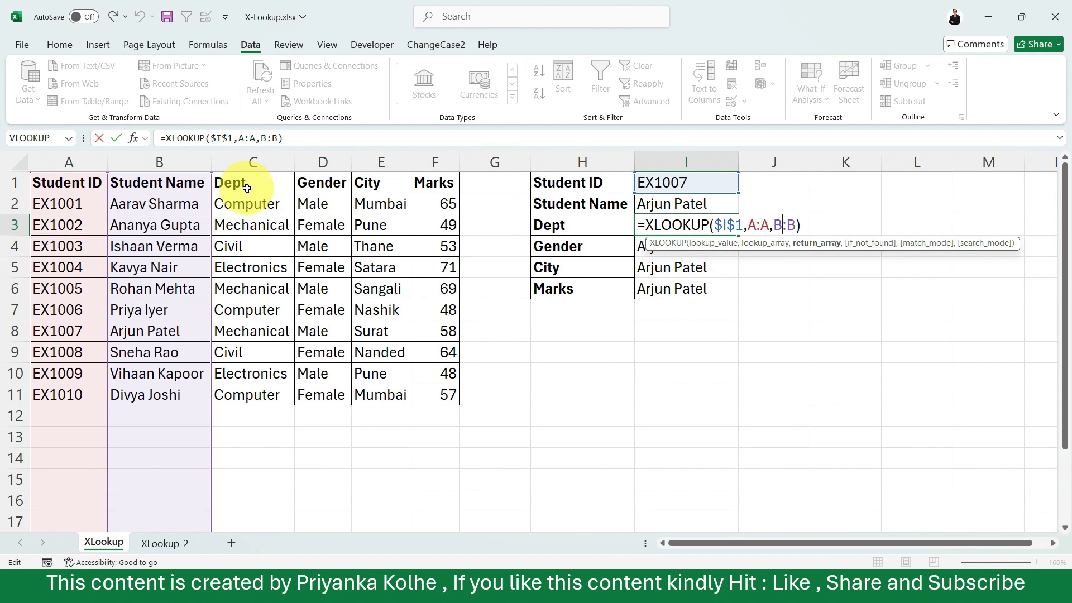
drag(232, 182, 259, 393)
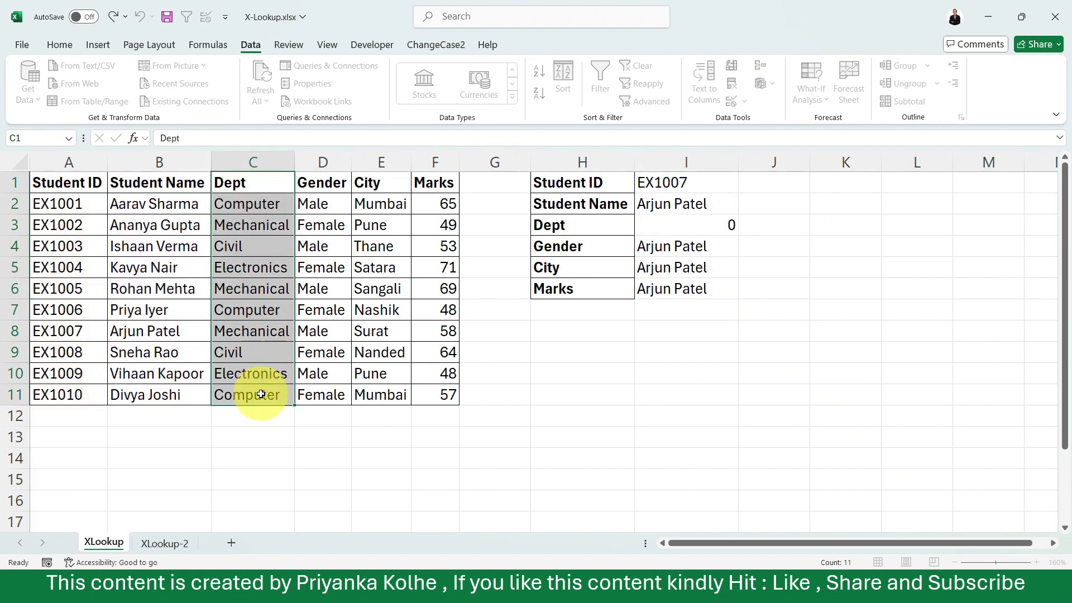
double_click(693, 220)
click(781, 220)
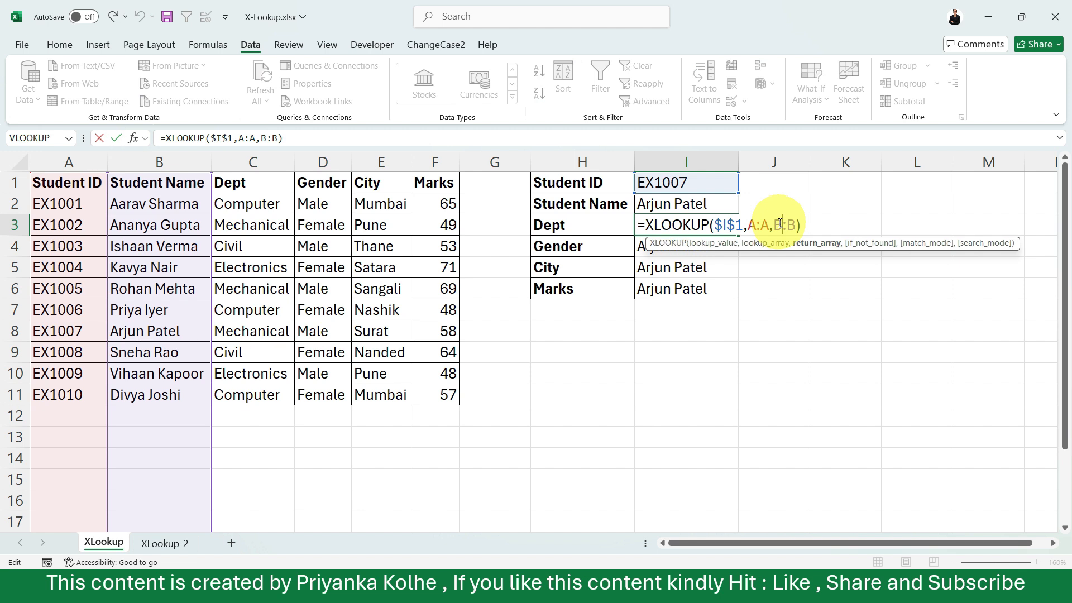
click(267, 163)
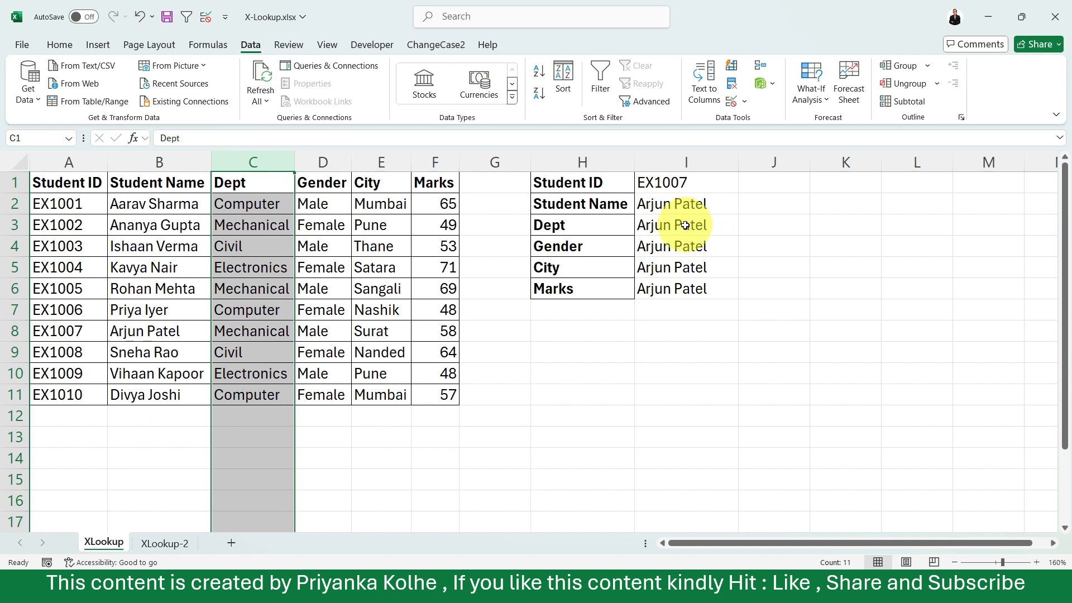
Replace the return array B:B with C:C in the Dept formula in cell I3.
double_click(685, 226)
drag(796, 223, 778, 226)
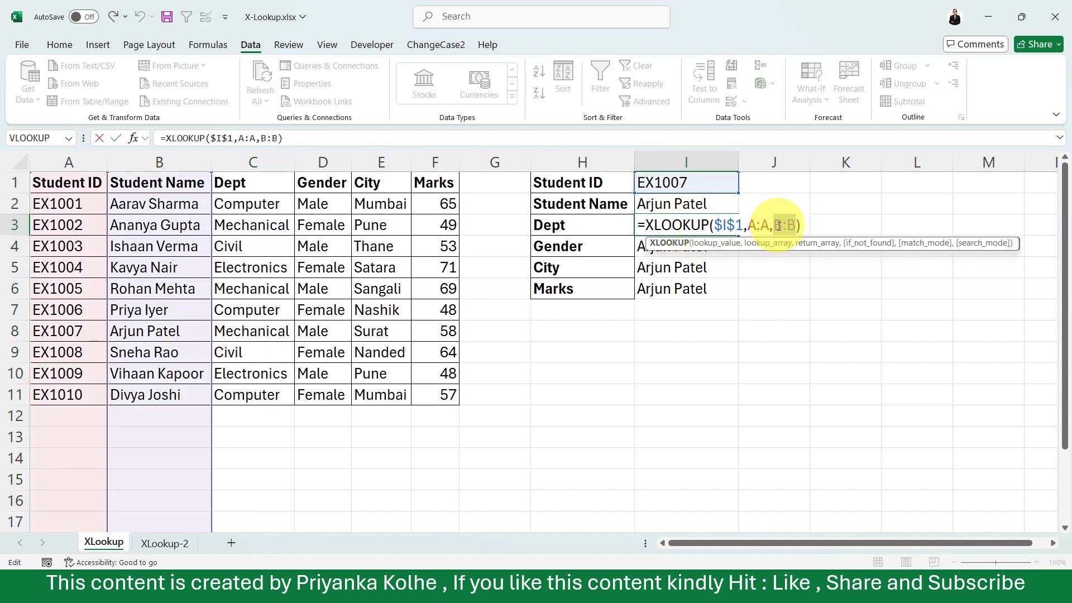
click(276, 152)
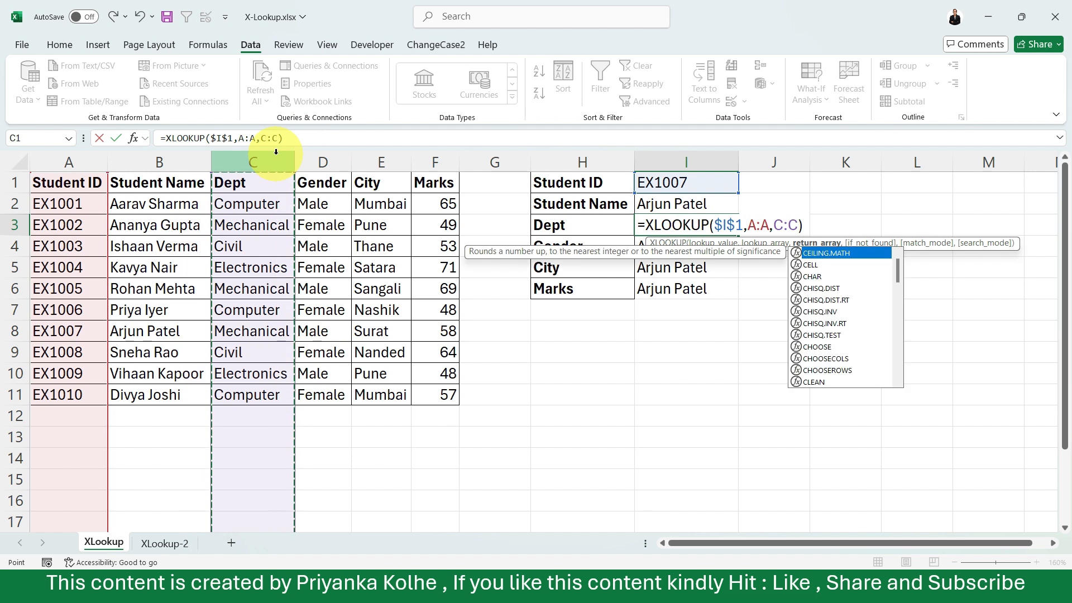
key(Return)
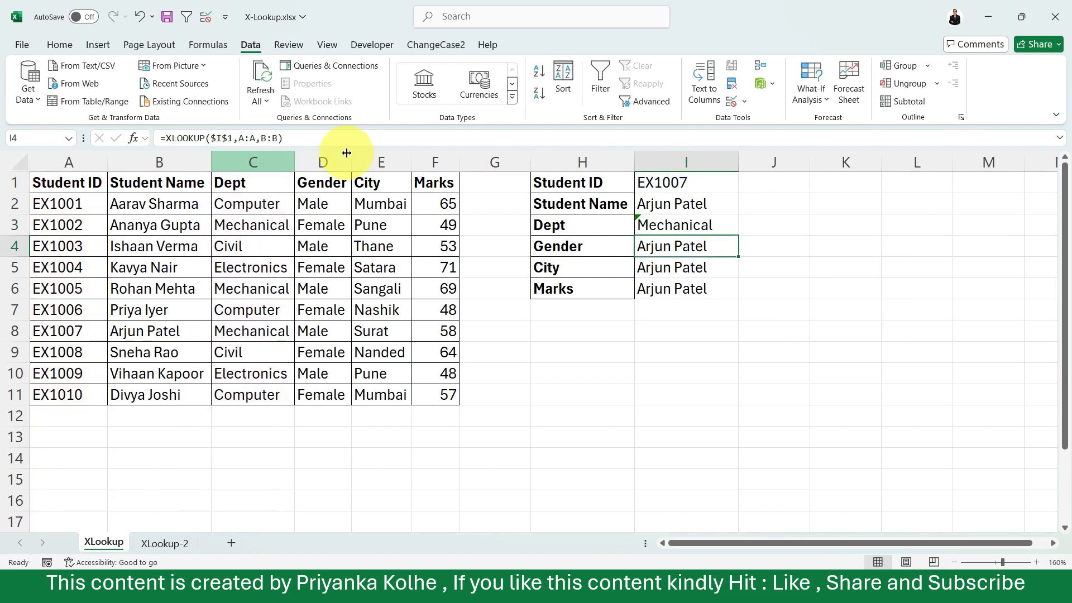
Replace the return array B:B with the Gender column D:D in the XLOOKUP formula in cell I4.
double_click(709, 246)
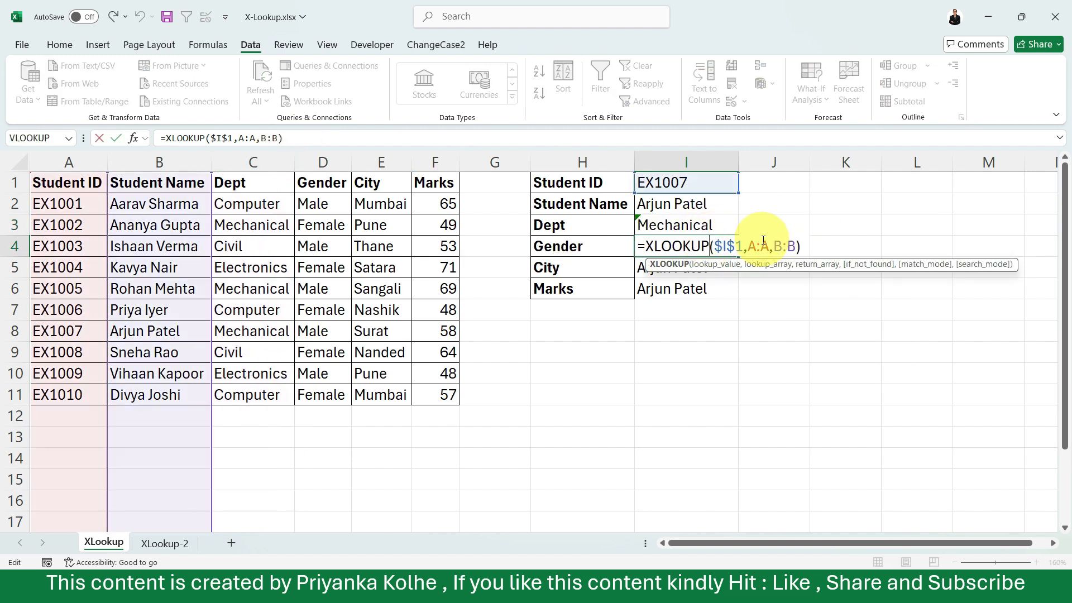
drag(797, 247, 773, 246)
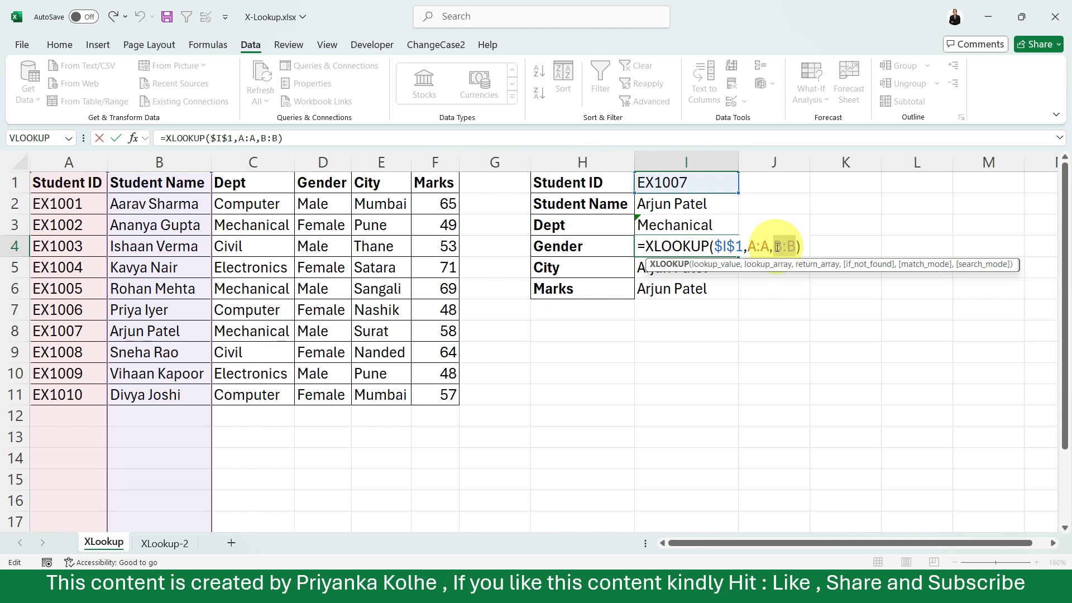
click(323, 163)
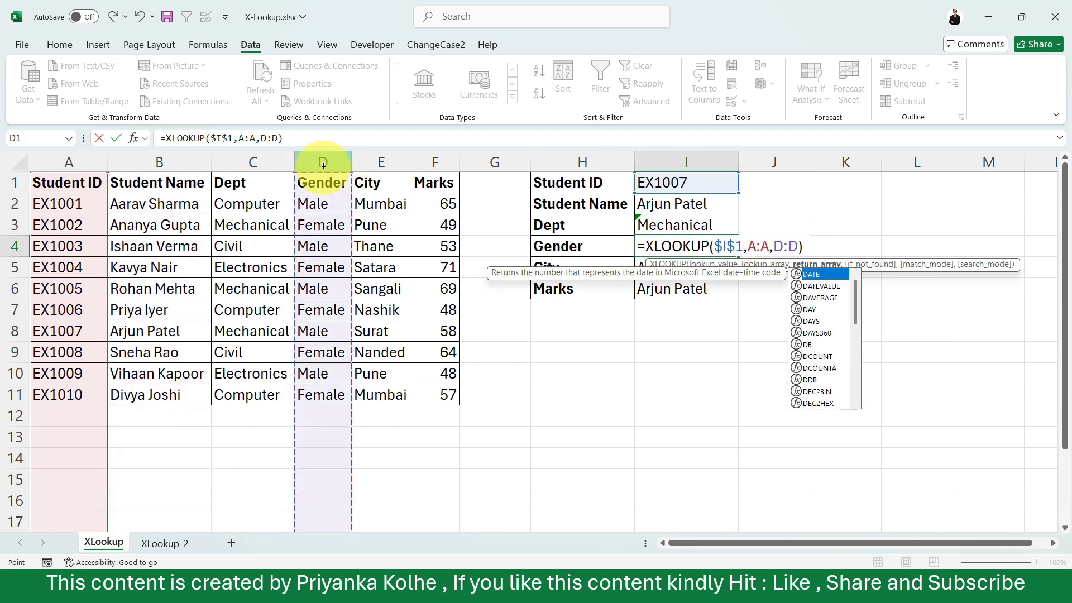
key(Return)
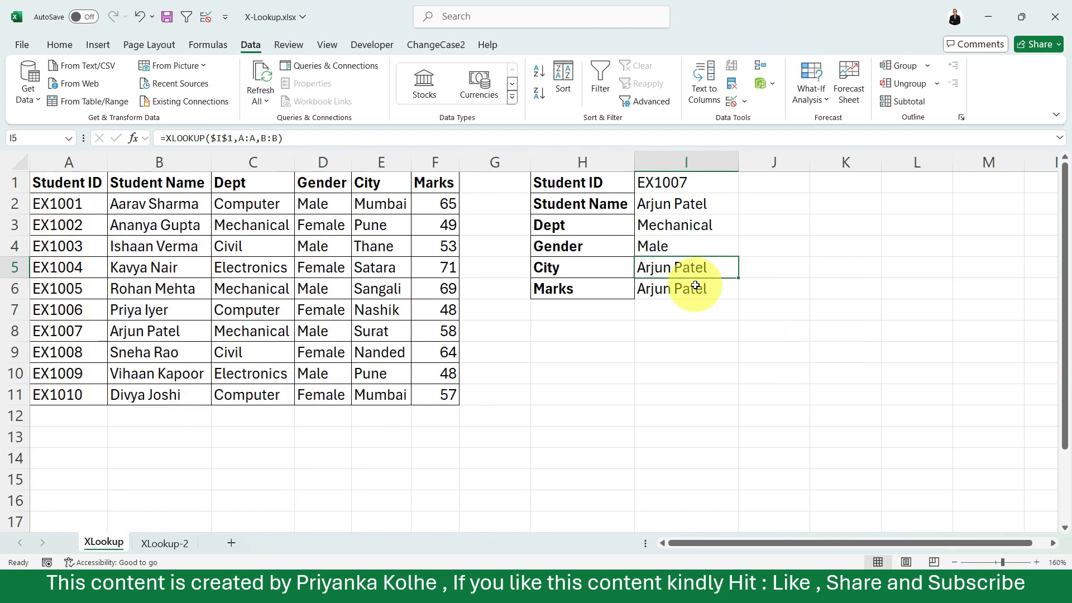
Replace the return array B:B with the City column E:E in the XLOOKUP formula in cell I5.
double_click(690, 266)
drag(797, 268, 774, 269)
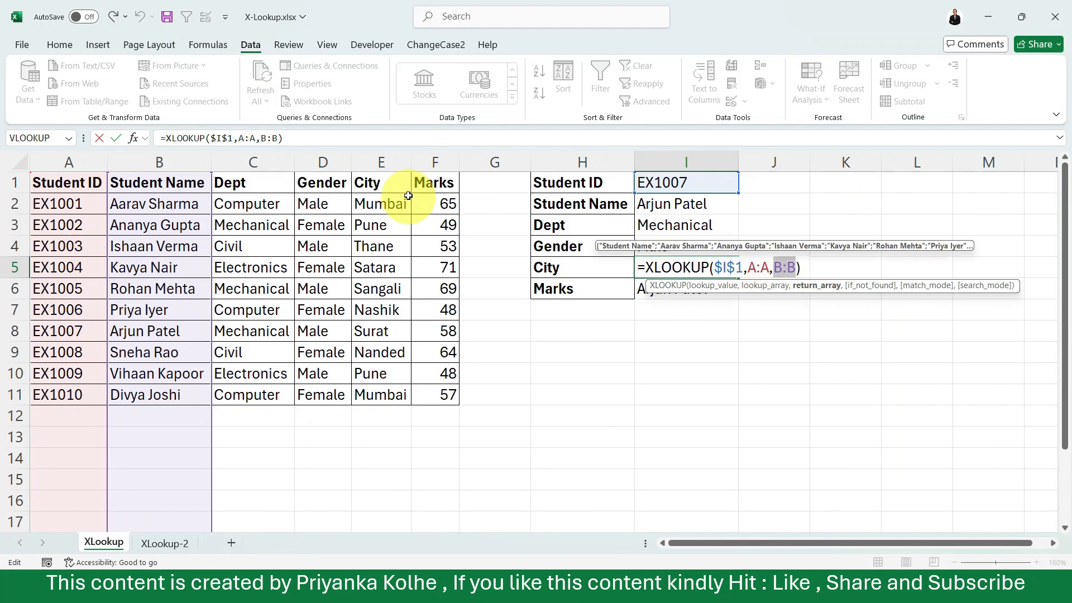
click(392, 163)
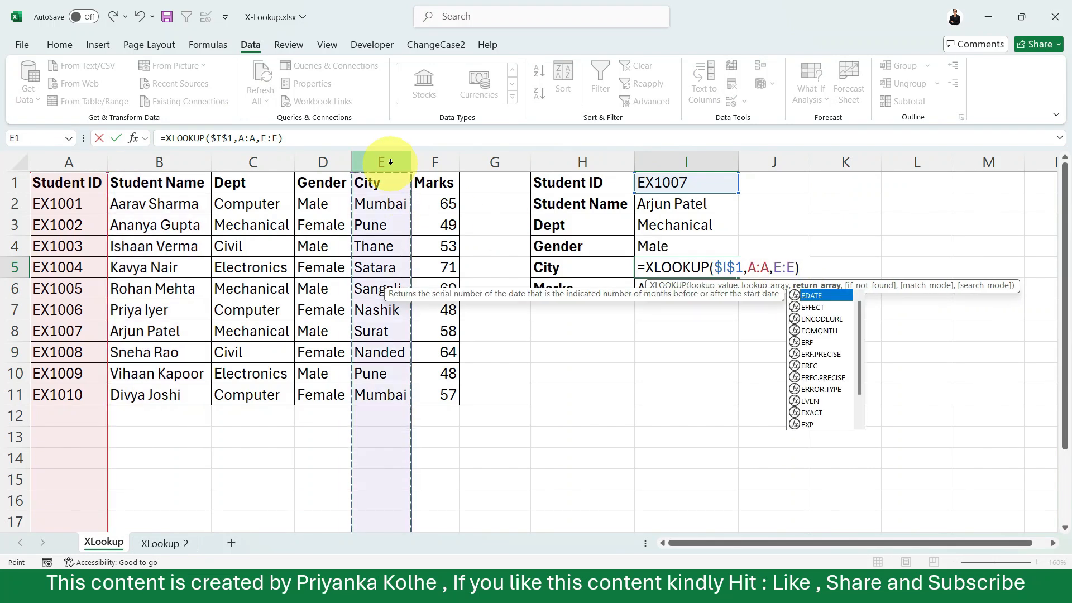
key(Return)
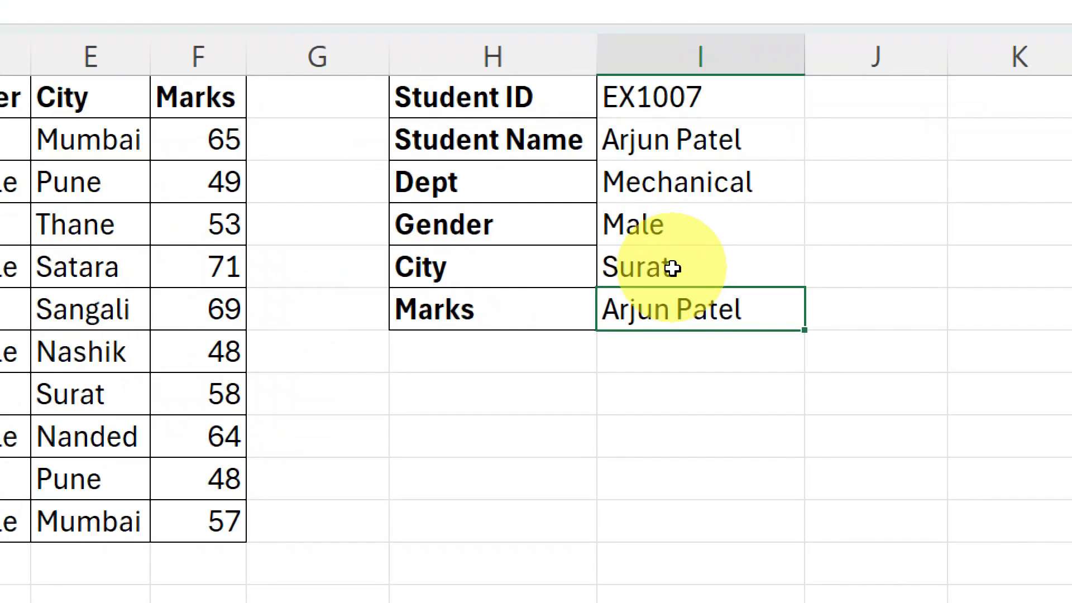
Review the arguments of the City formula in cell I5 without changing it.
click(672, 268)
double_click(673, 269)
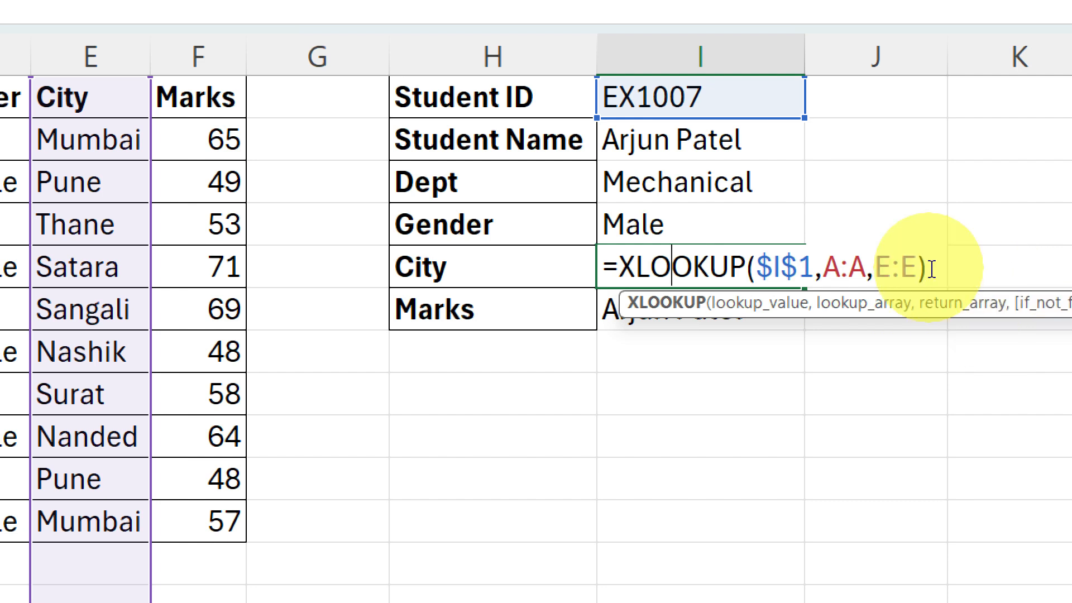
key(Return)
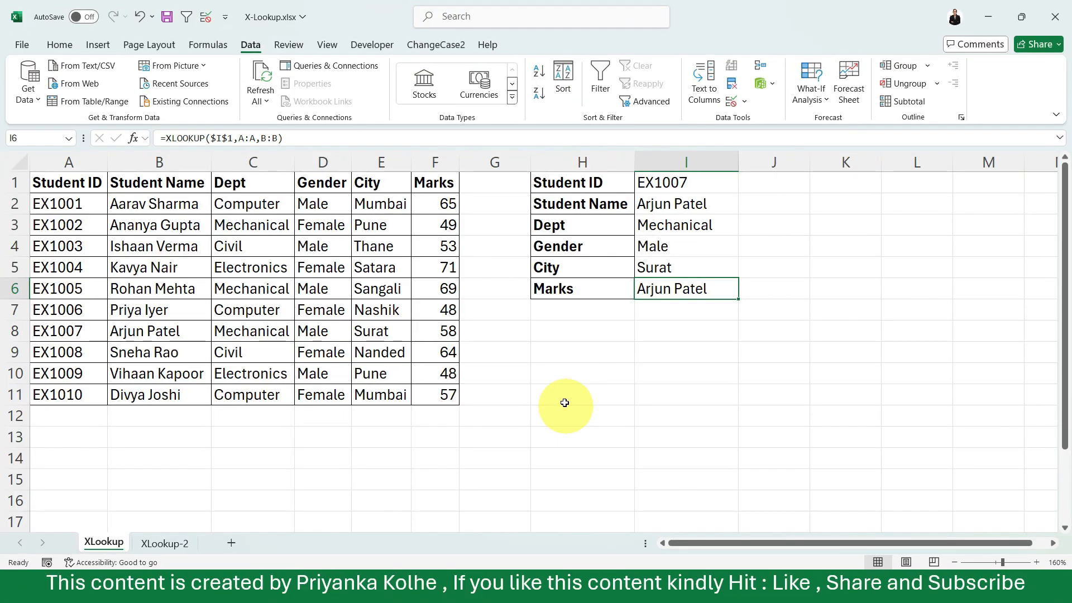
Enter =MATCH(H2,A1:F1,0) in cell H10 to find the Student Name column's position in the header row.
click(446, 490)
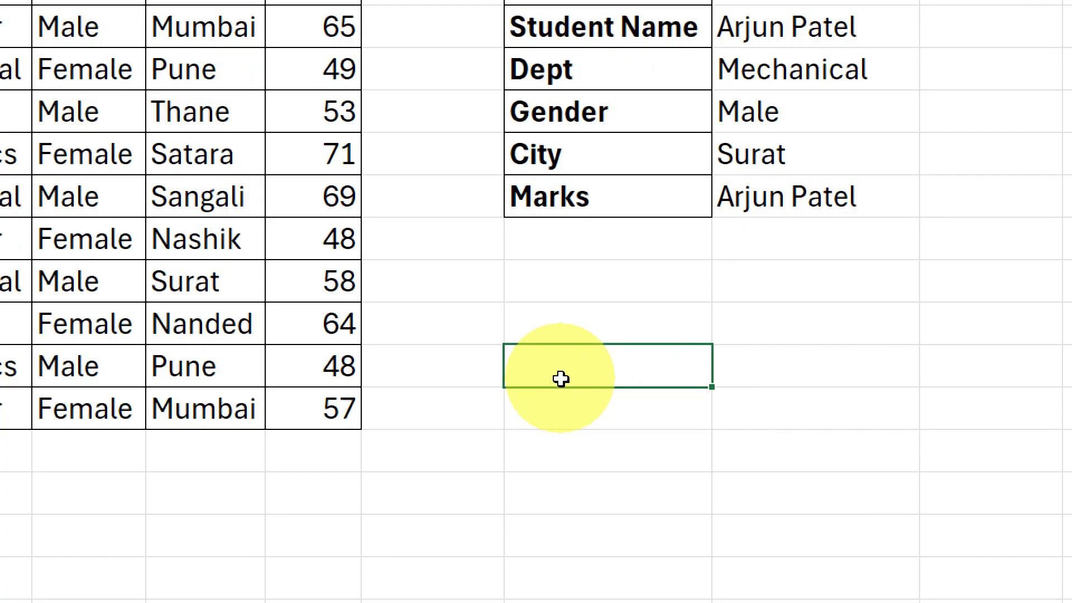
text(=match)
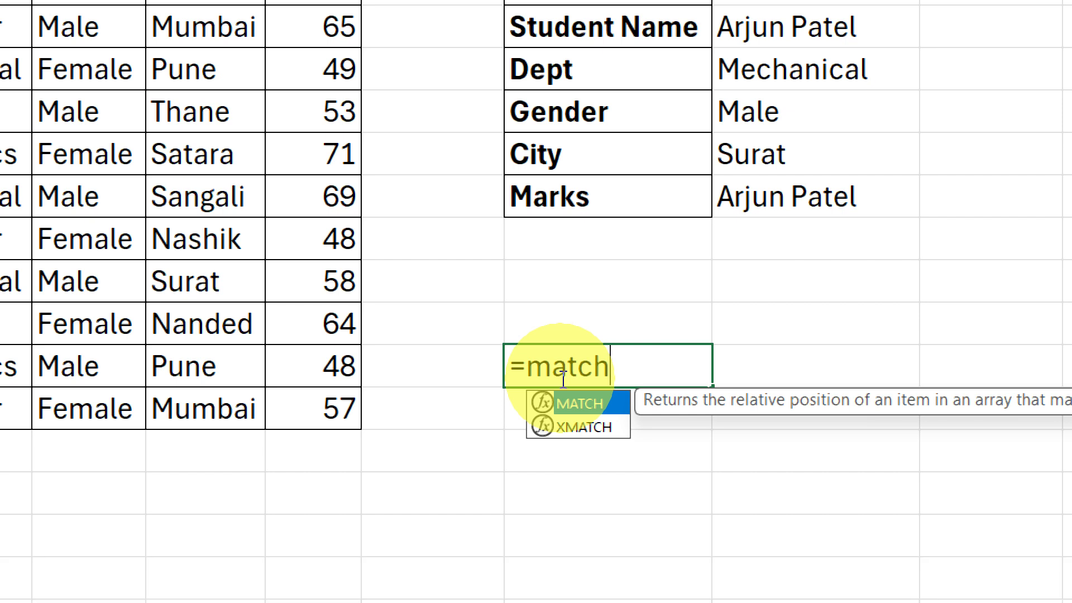
key(Tab)
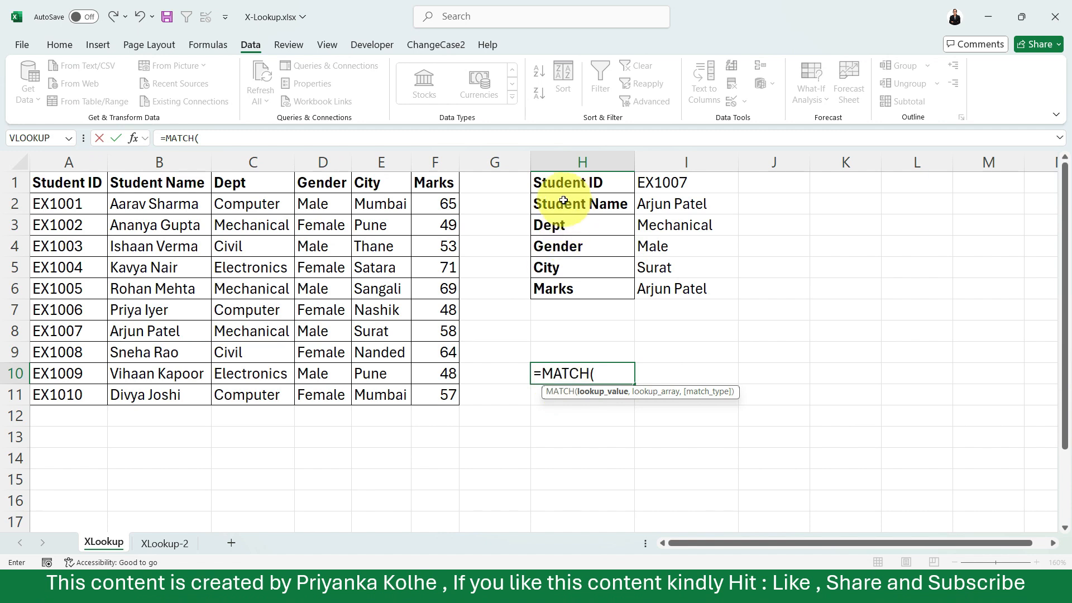
click(562, 21)
text(,)
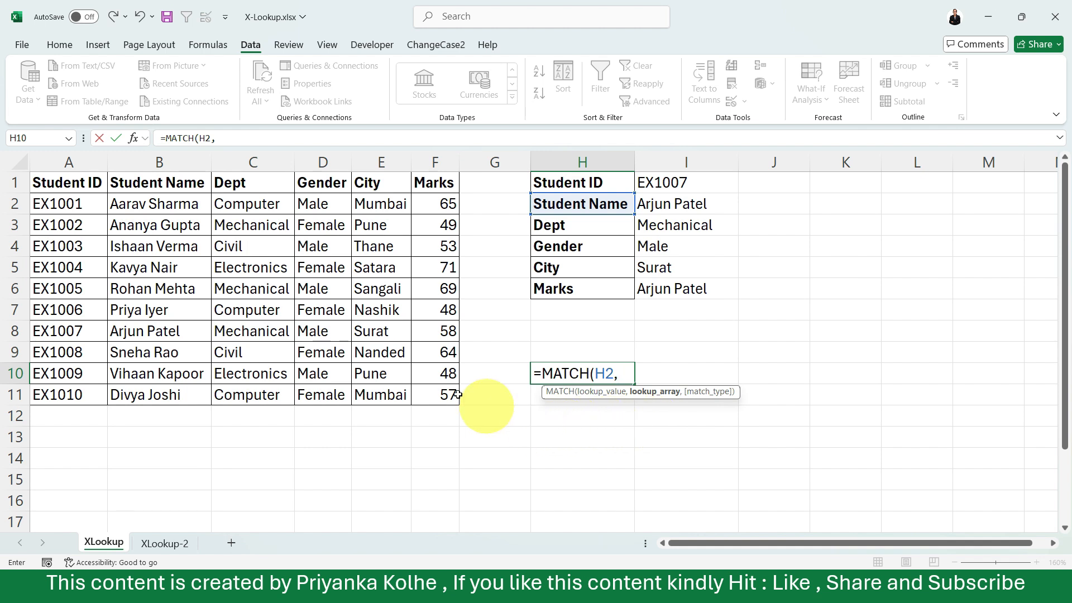
click(62, 190)
key(ctrl+shift+Right)
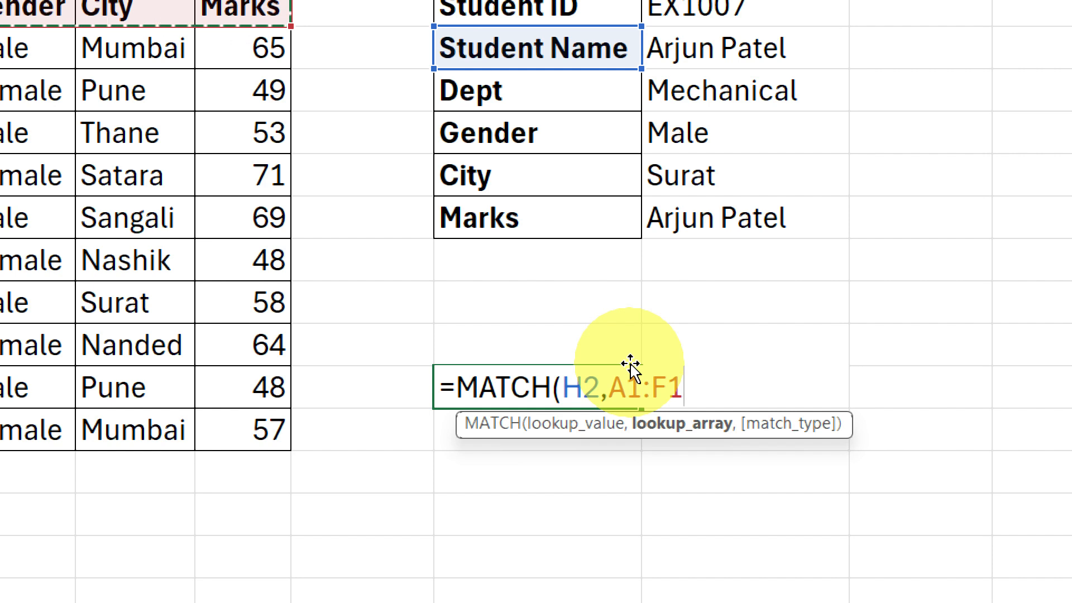
text(,)
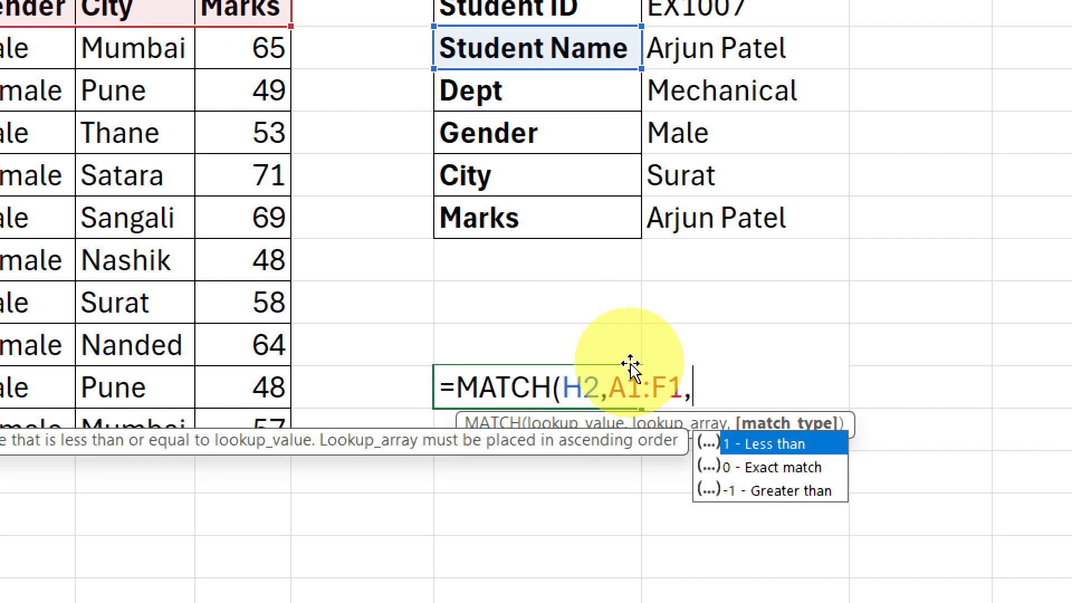
text(0)
key(Return)
Change the lookup value of the MATCH formula in cell H10 to H4, the Gender label.
click(571, 392)
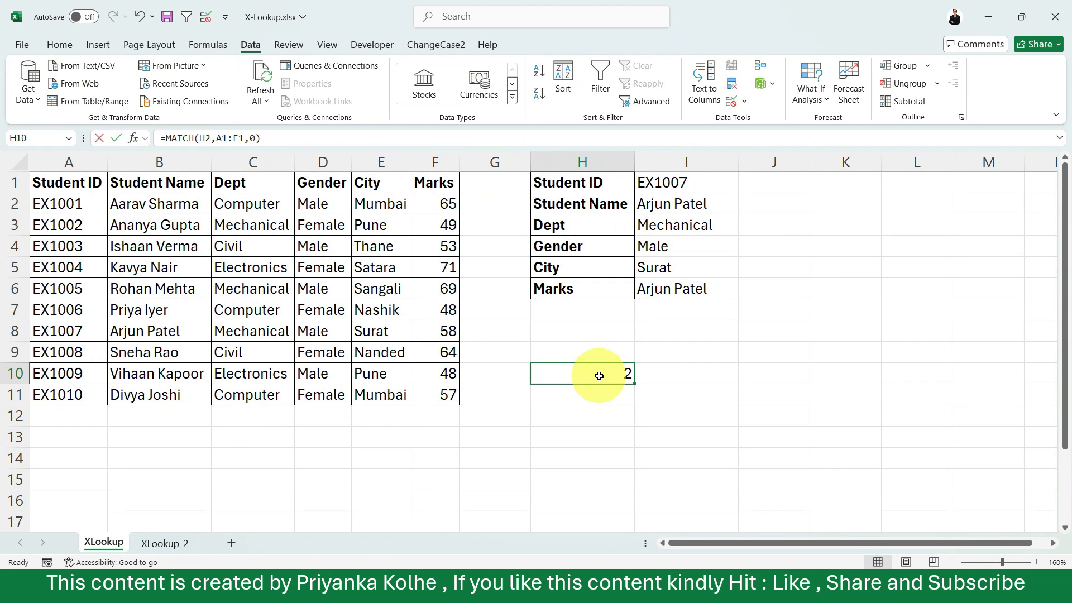
double_click(572, 377)
click(613, 374)
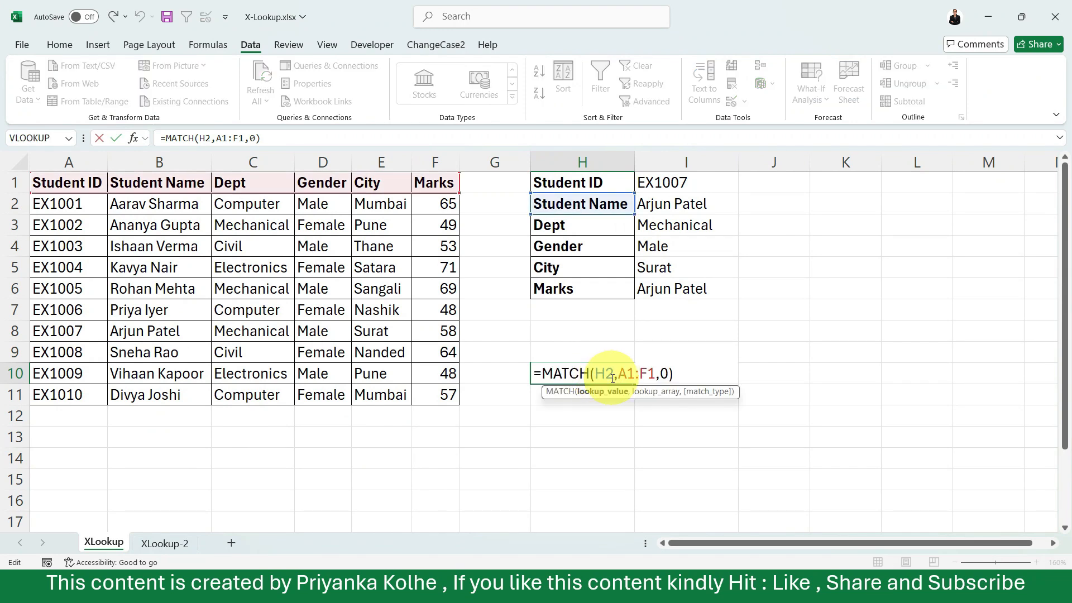
key(BackSpace)
key(BackSpace)
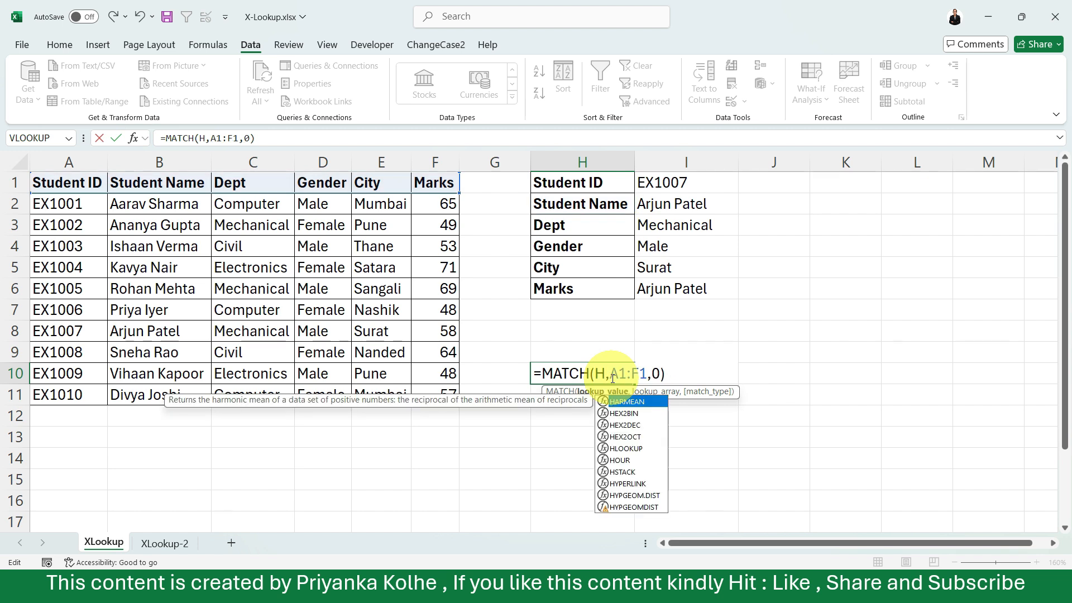
click(569, 246)
key(Return)
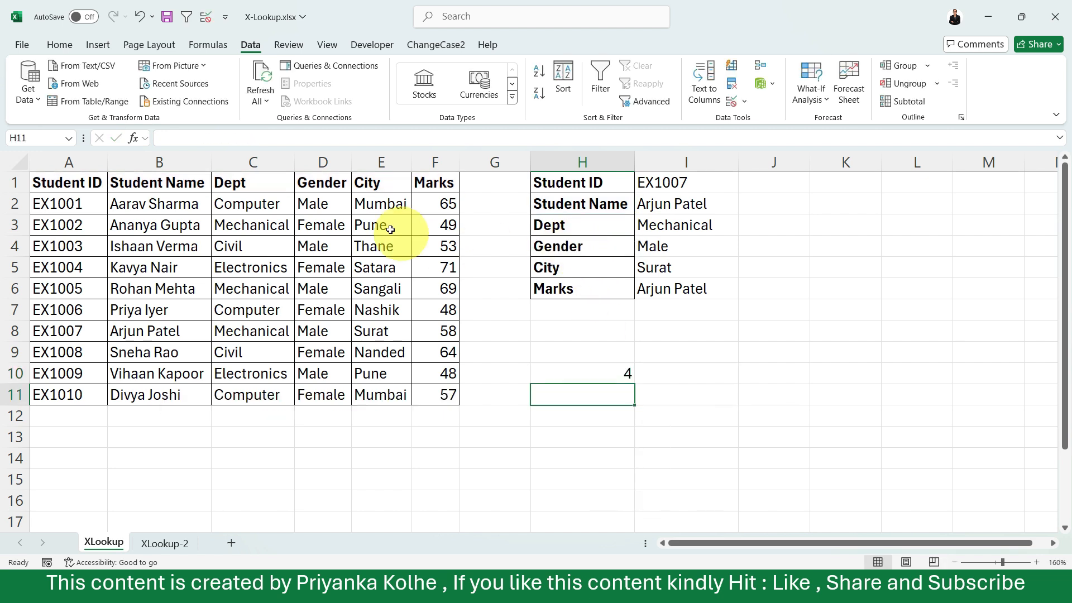
click(624, 379)
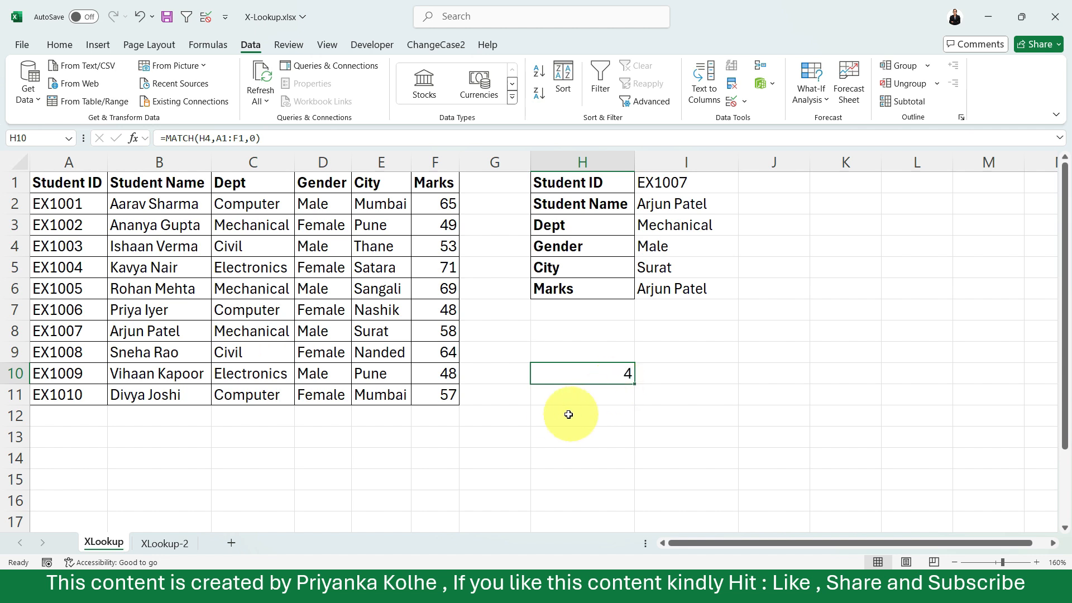
Start an INDEX formula in cell H12 with A1:F11 as the array and the row number left blank.
click(549, 410)
text(=ind)
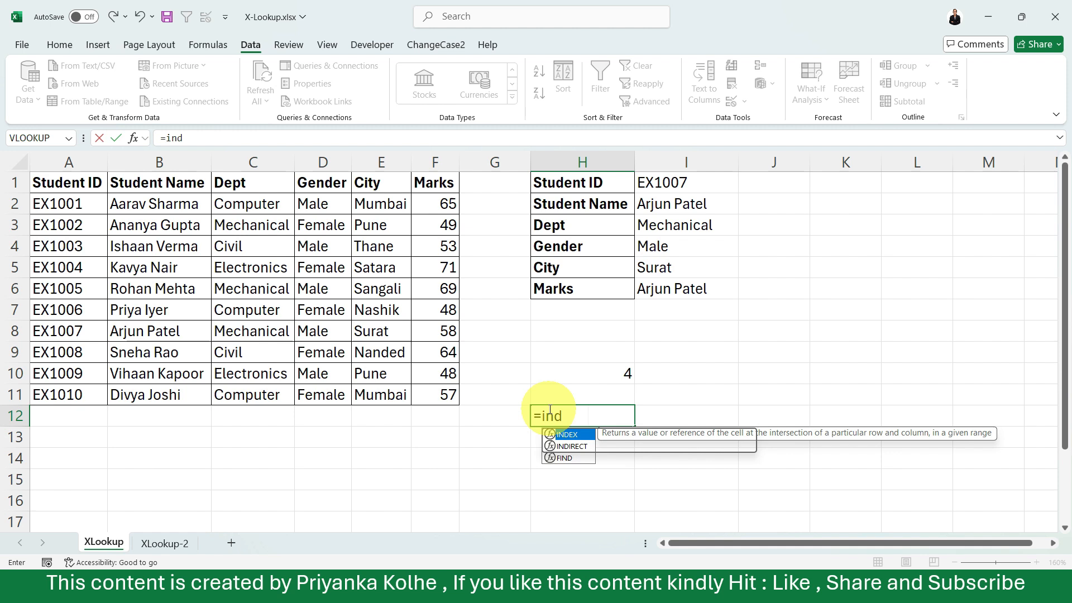
key(Tab)
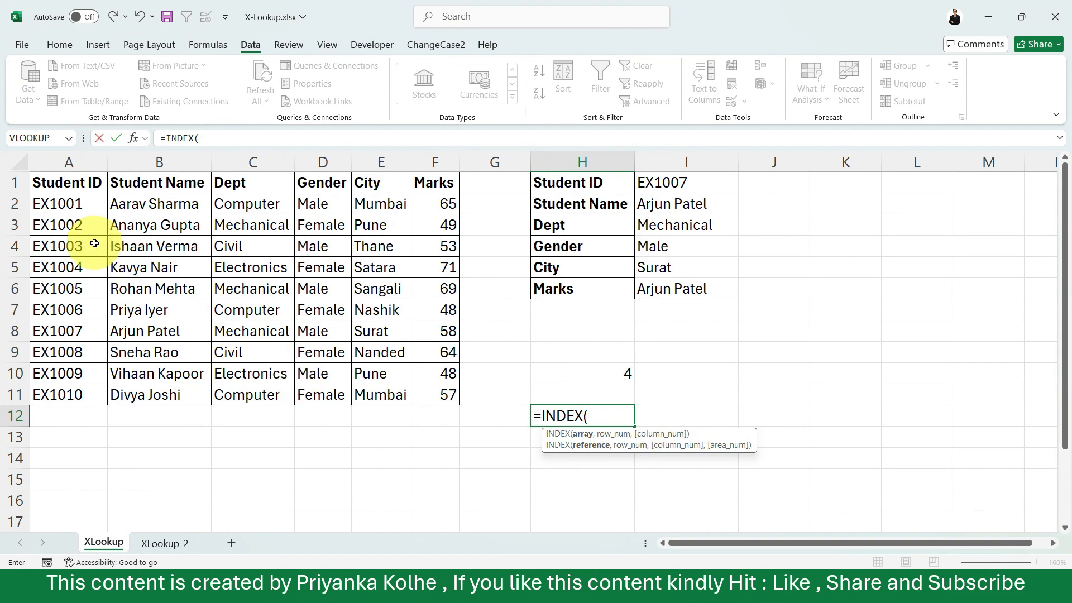
drag(40, 182, 427, 393)
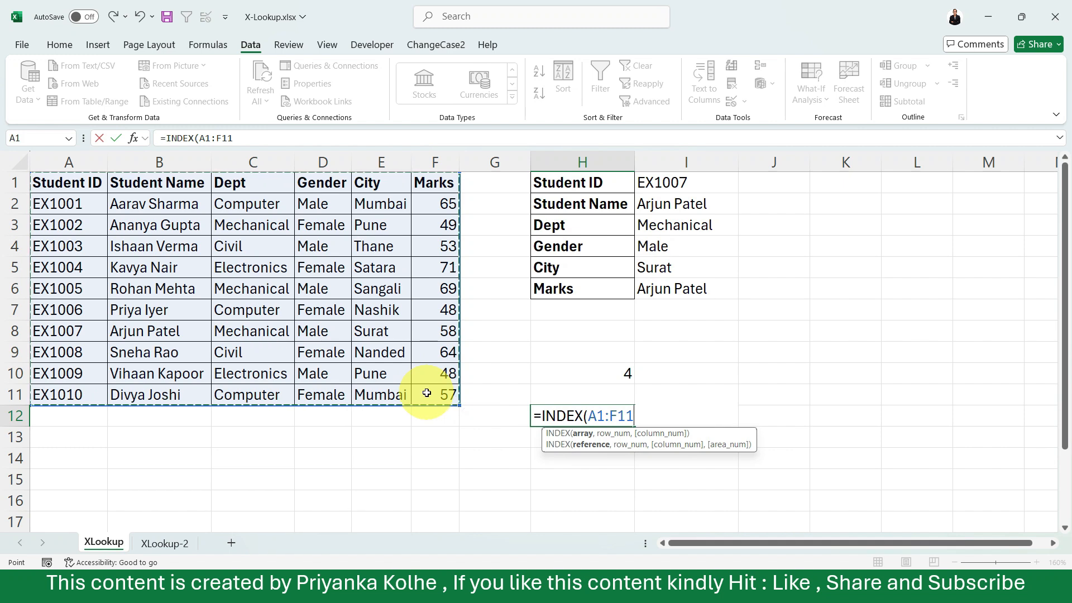
text(,)
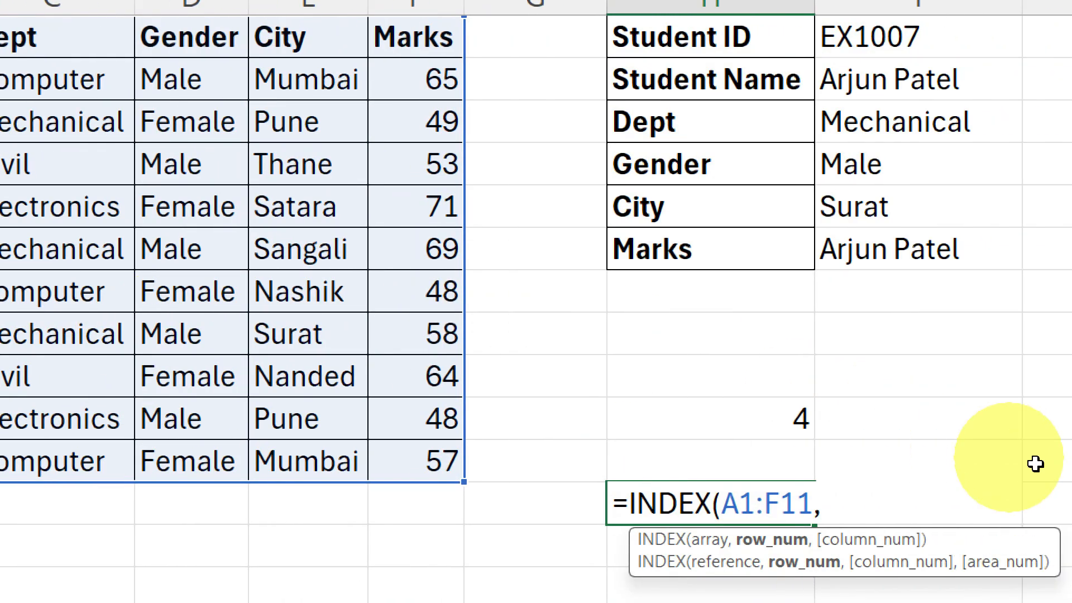
text(,)
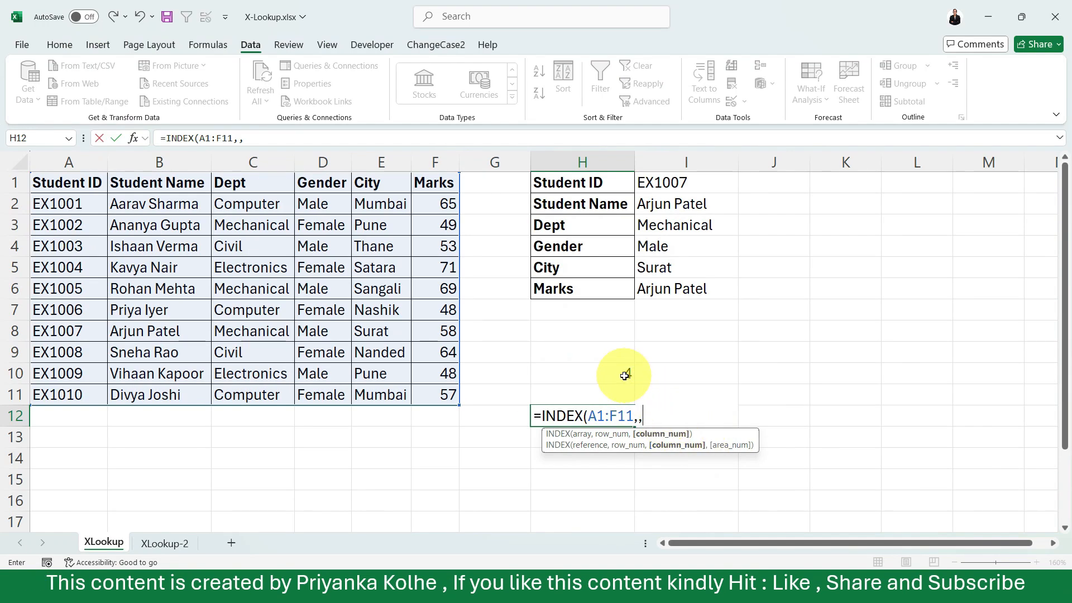
click(625, 376)
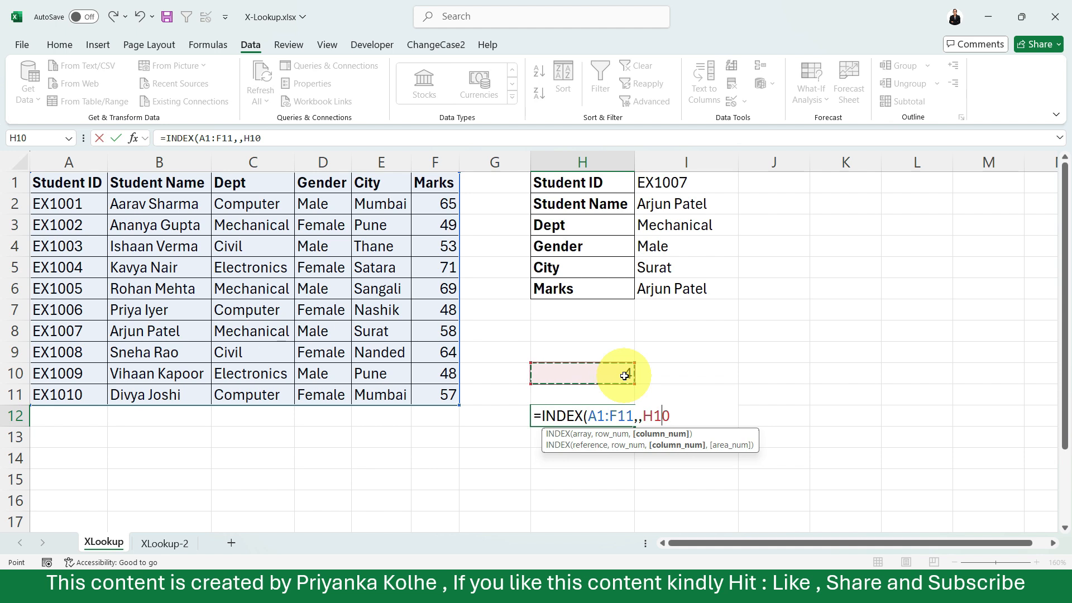
key(BackSpace)
key(BackSpace)
key(BackSpace)
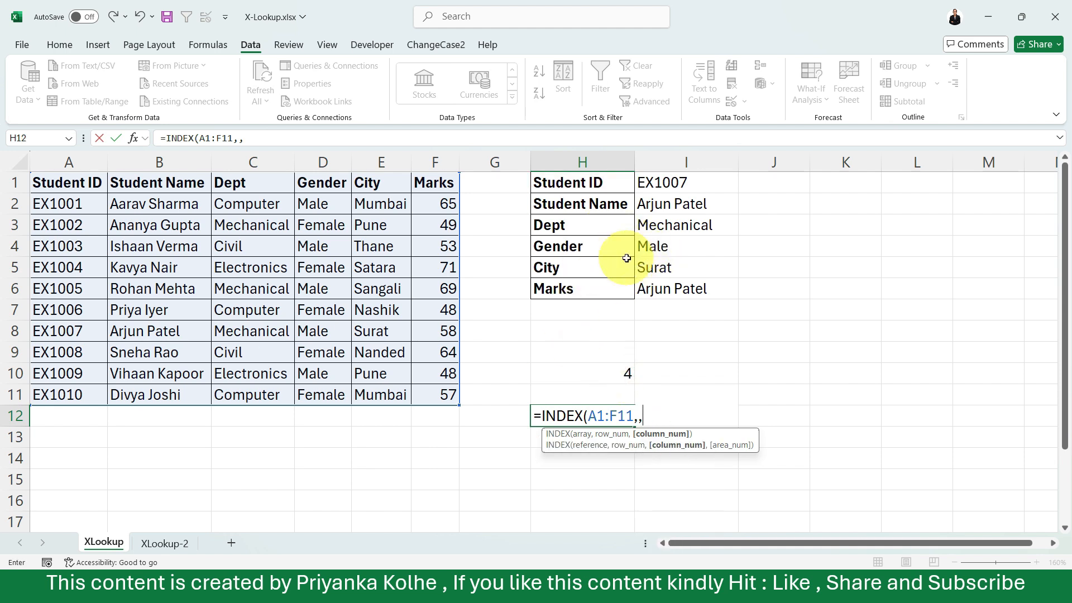
Set the column number of the INDEX formula in H12 to 2 and look through the spilled list.
text(2)
key(Return)
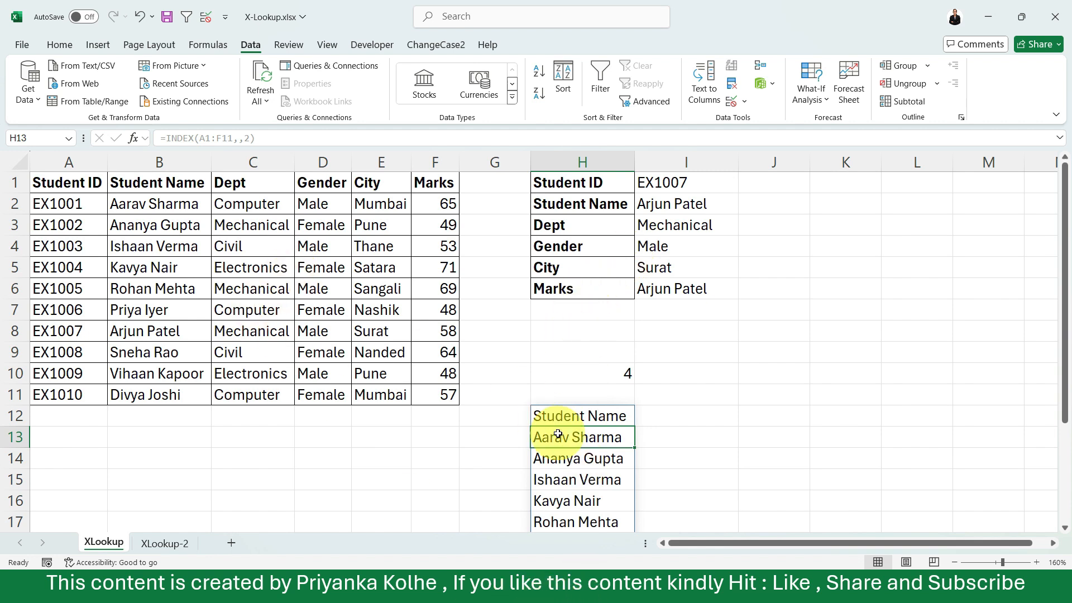
scroll(557, 434, down, 3)
scroll(558, 434, up, 2)
scroll(558, 434, down, 2)
scroll(558, 434, up, 2)
scroll(558, 434, up, 3)
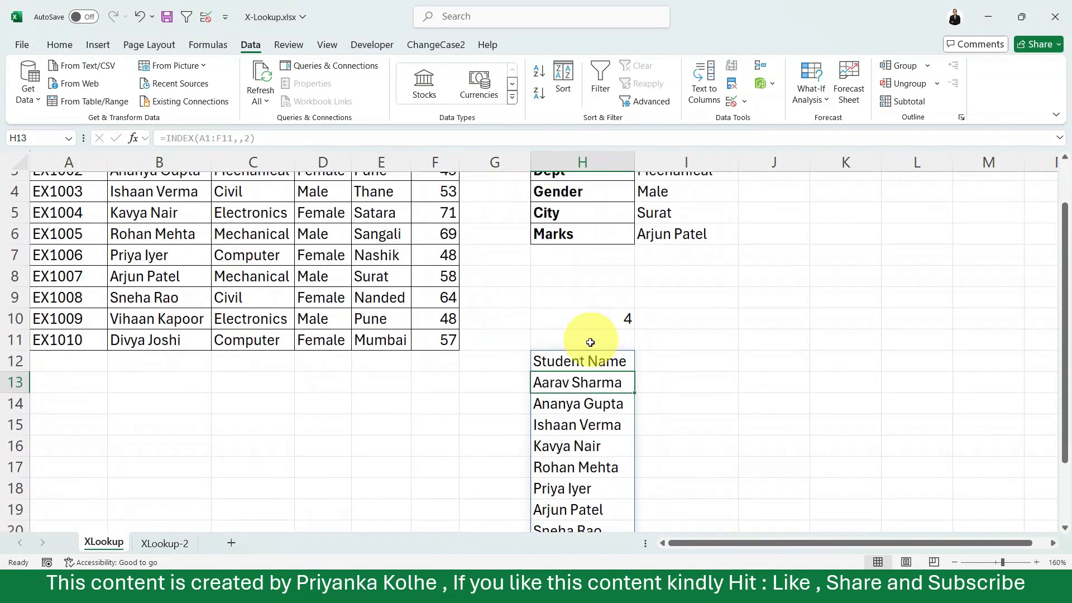
Change the column number of the INDEX formula in H12 to 5 and look through the spilled list.
double_click(603, 360)
click(648, 361)
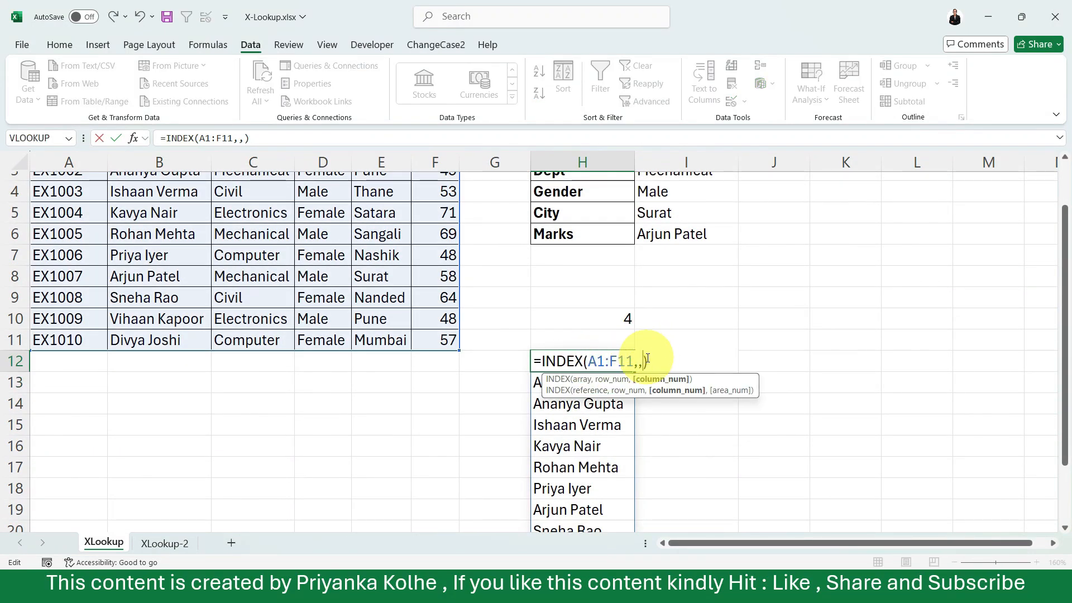
key(Return)
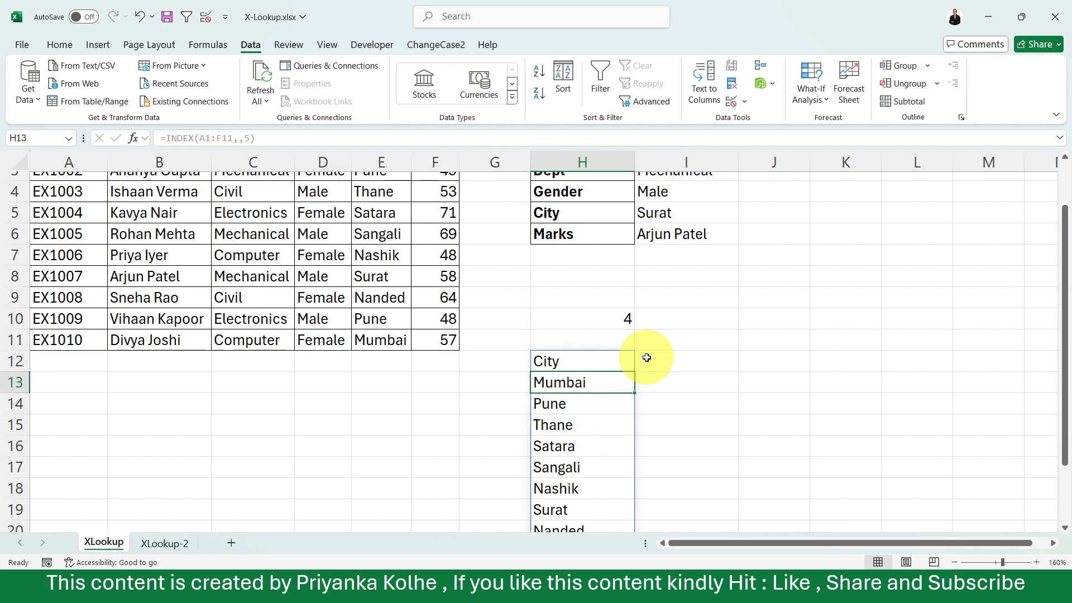
scroll(644, 356, up, 1)
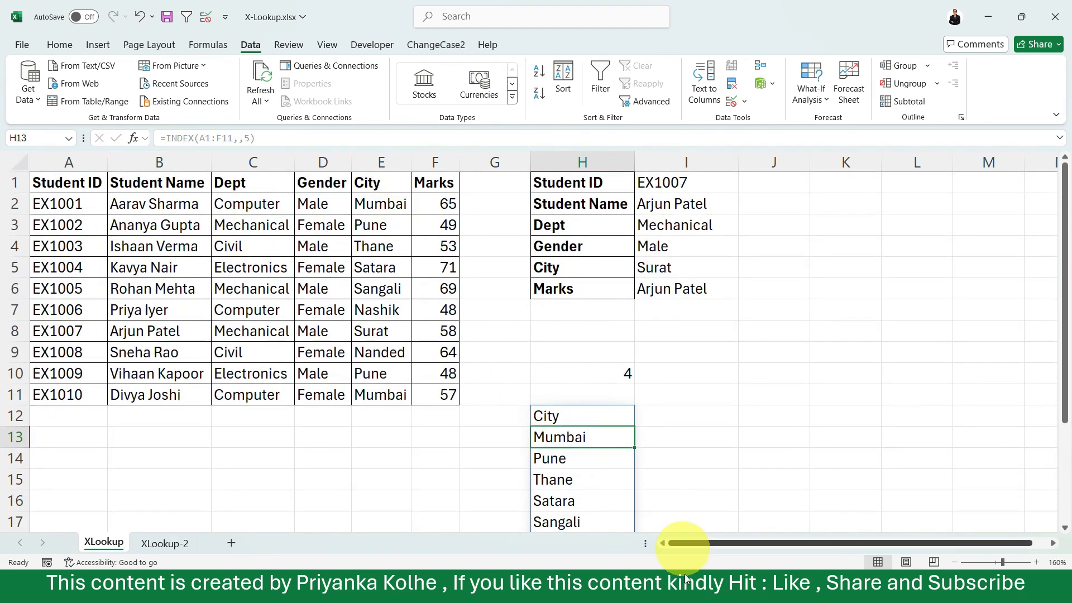
scroll(618, 407, down, 2)
scroll(621, 406, down, 1)
scroll(621, 407, up, 3)
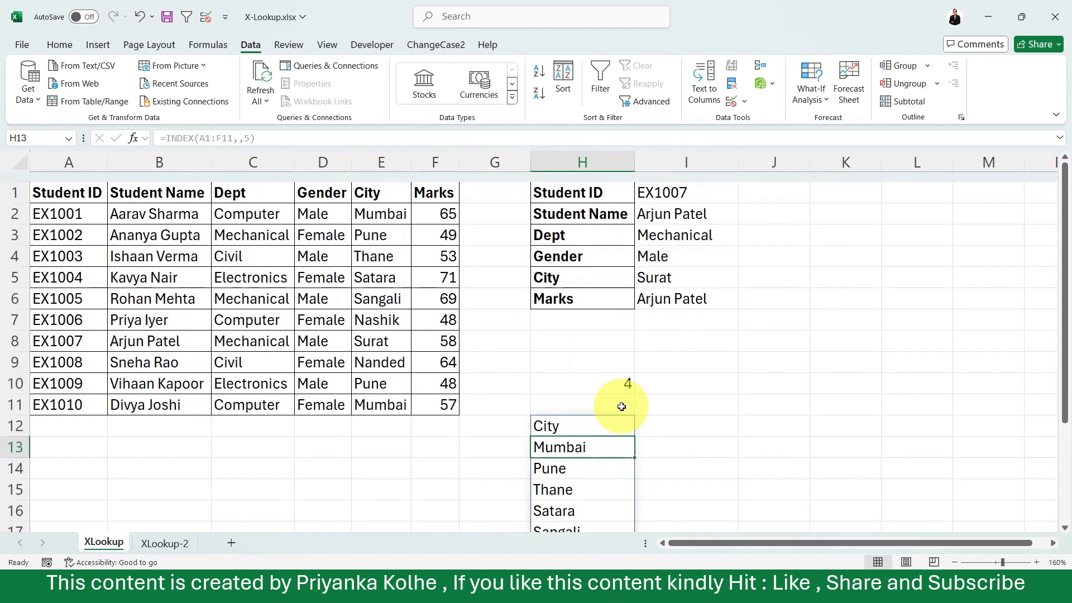
Replace the column number of the INDEX formula in H12 with a reference to cell H10.
click(601, 414)
double_click(601, 413)
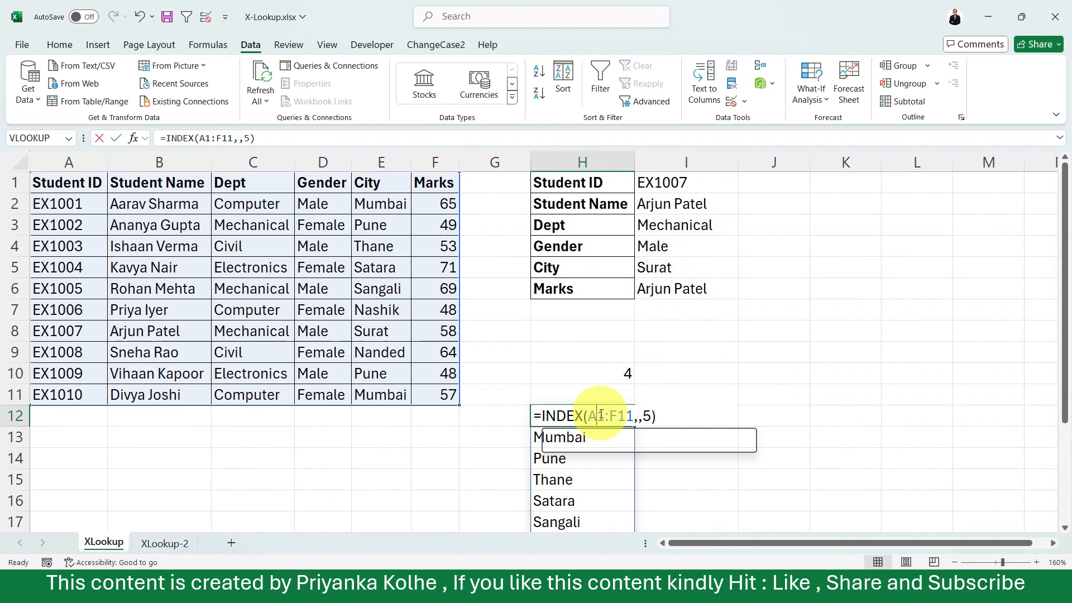
click(650, 416)
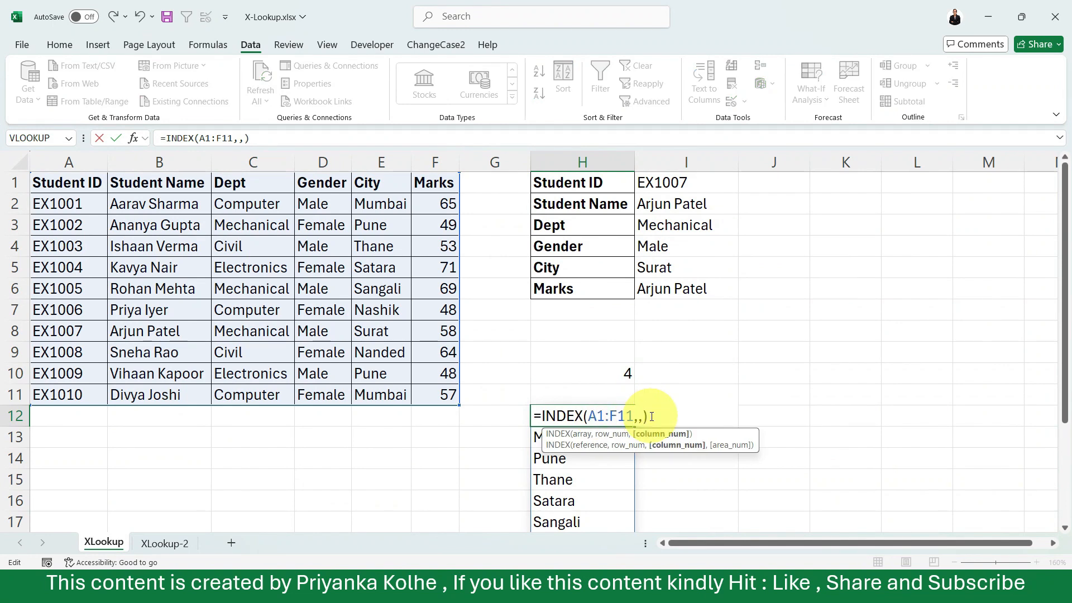
click(617, 377)
key(Return)
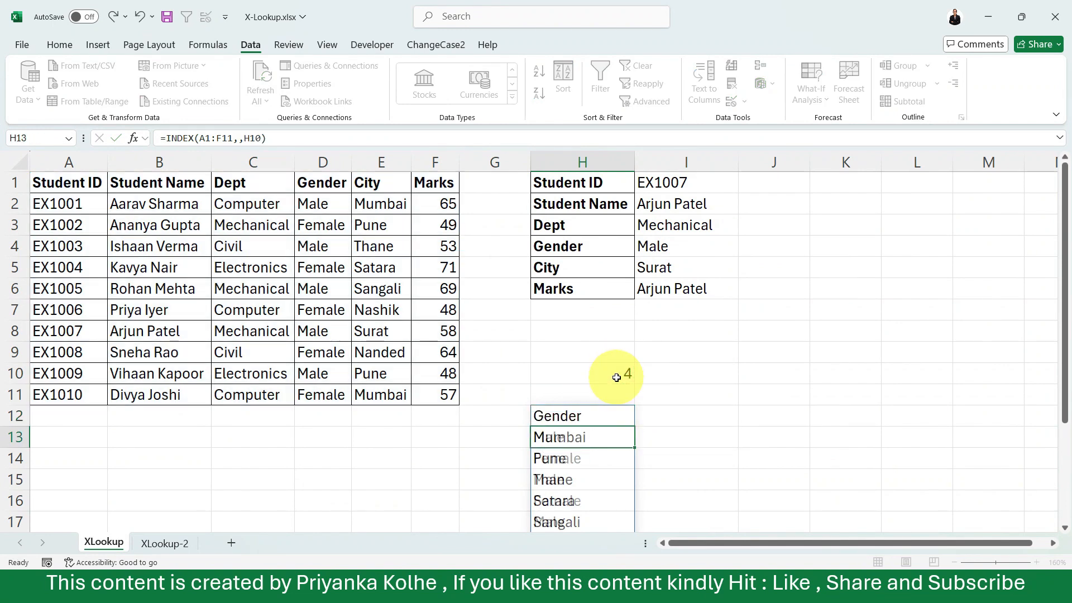
click(597, 418)
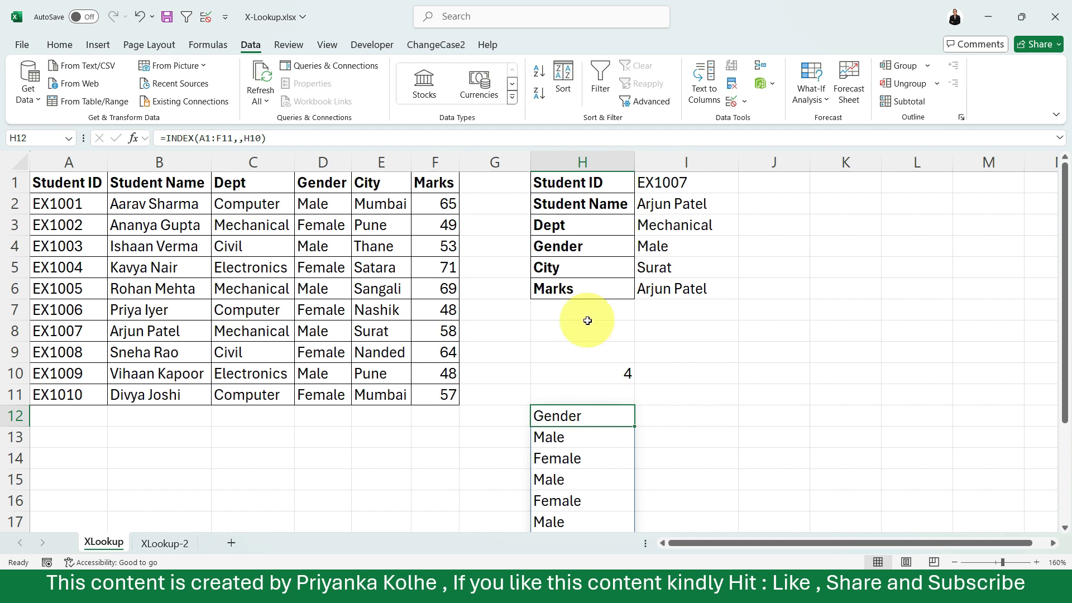
Change the lookup value of the MATCH formula in H10 to H6, the Marks label.
double_click(617, 378)
click(603, 374)
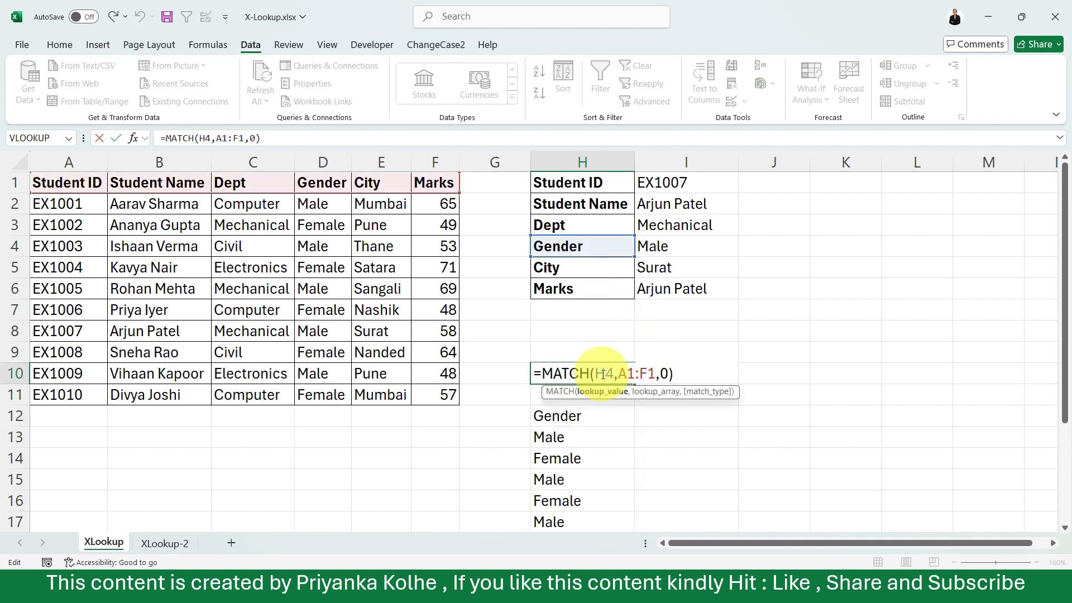
double_click(612, 371)
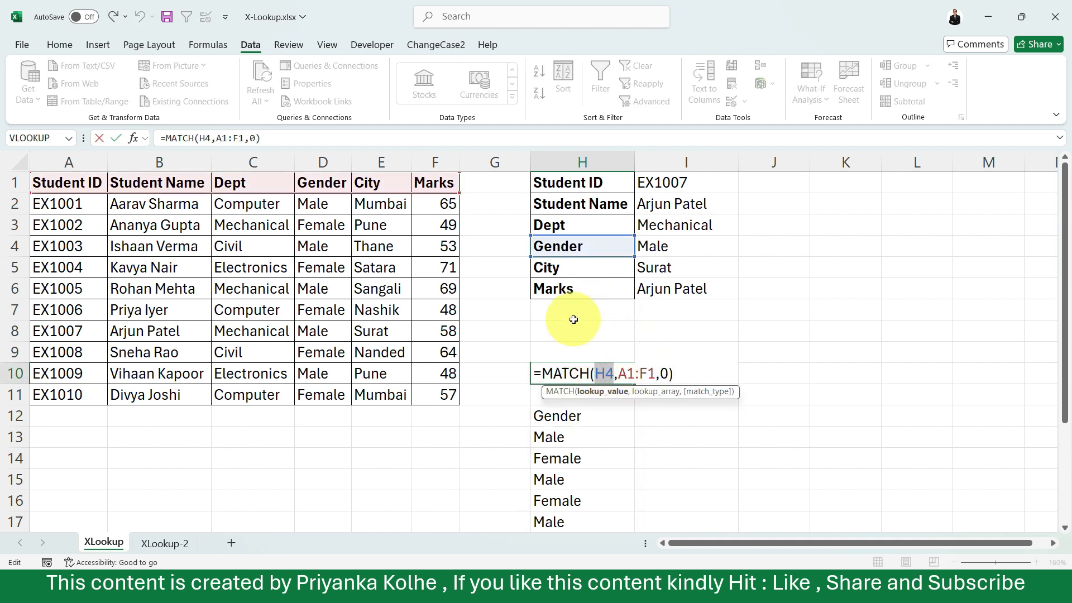
click(556, 289)
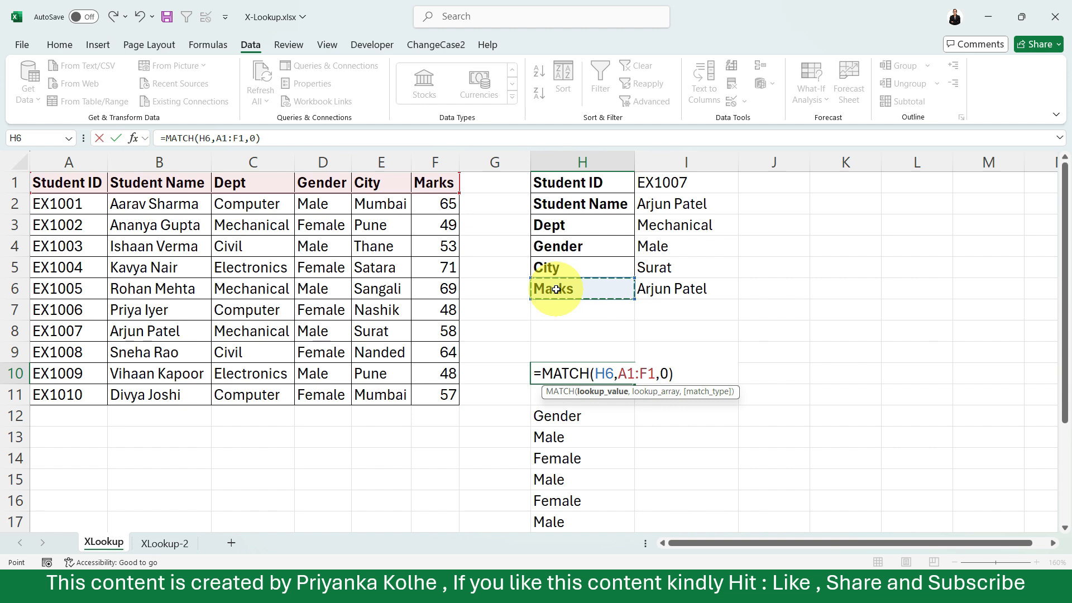
key(Return)
click(564, 475)
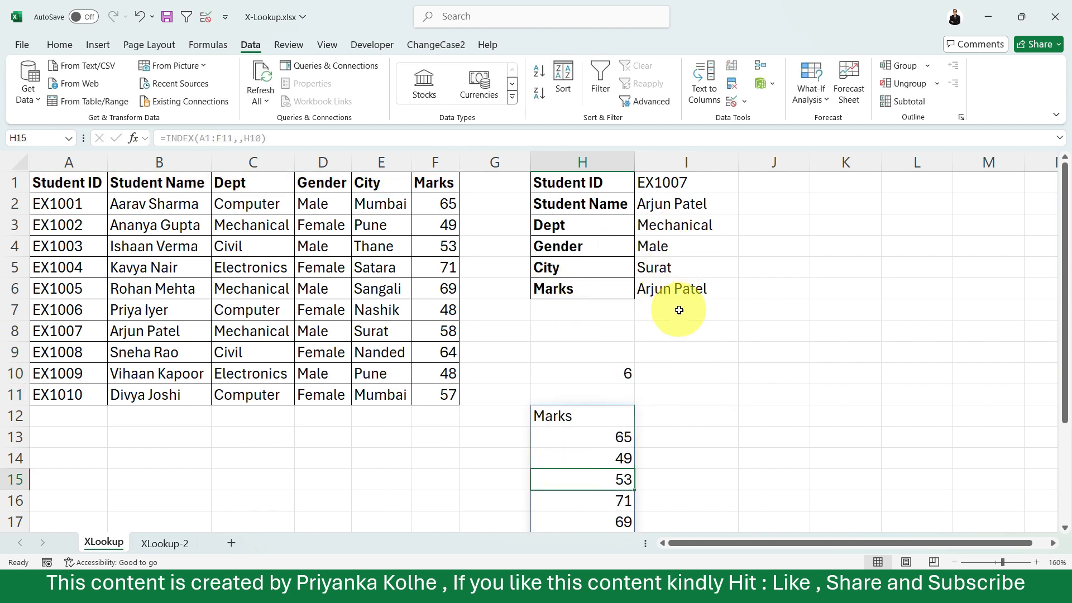
Change the return array of the XLOOKUP formula in I6 to the whole Marks column, F:F.
click(695, 289)
double_click(695, 289)
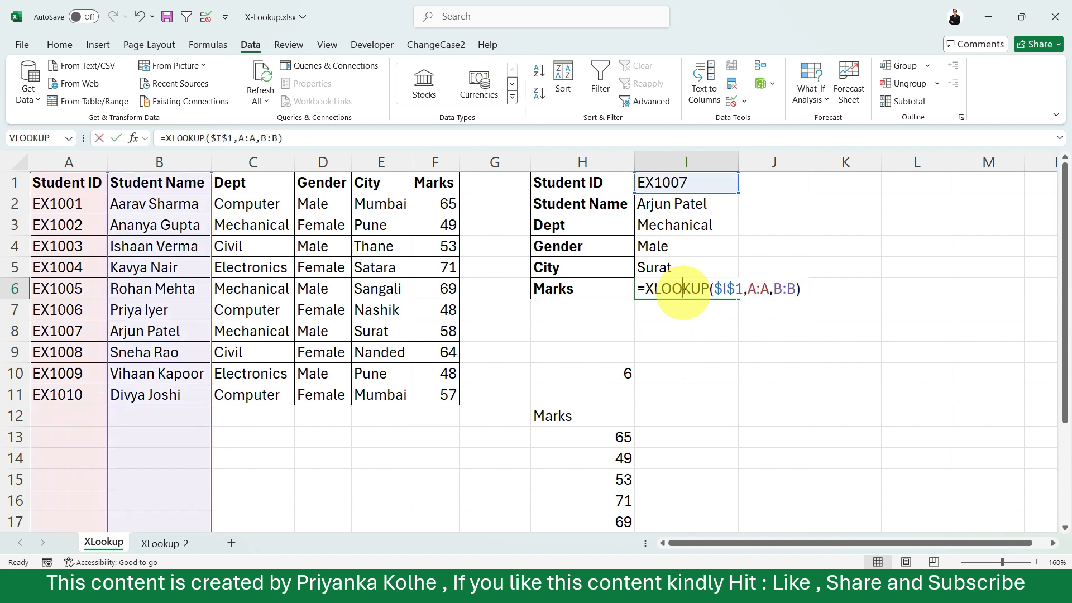
click(797, 287)
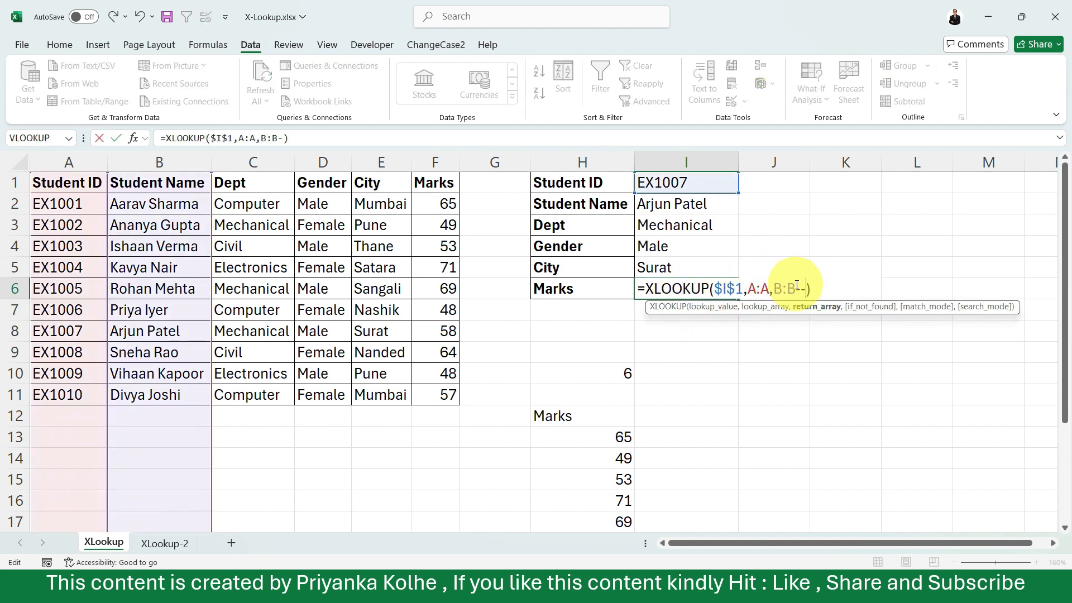
key(BackSpace)
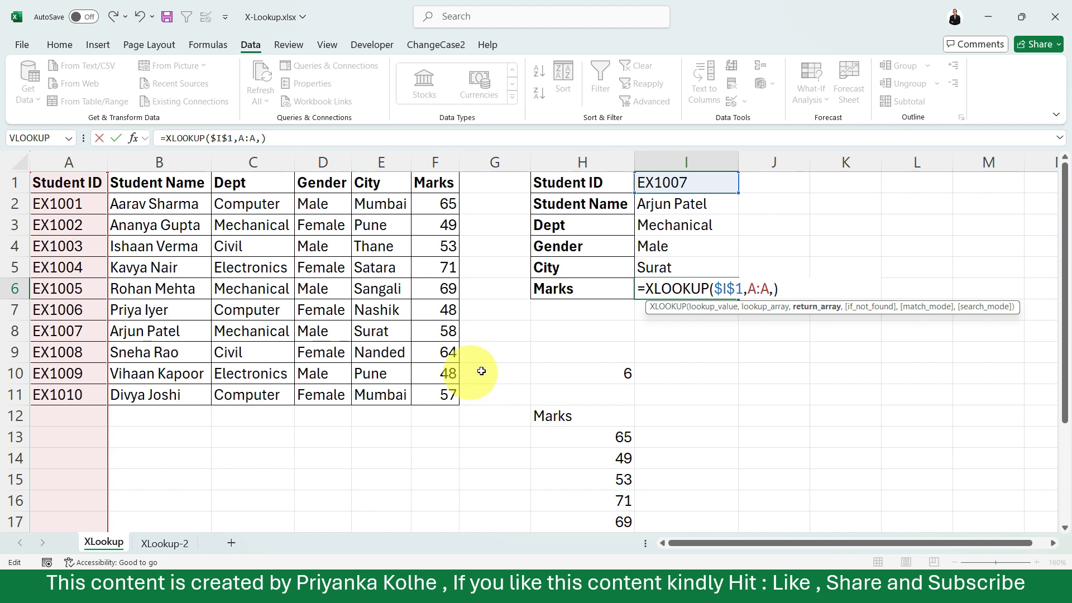
drag(425, 180, 423, 395)
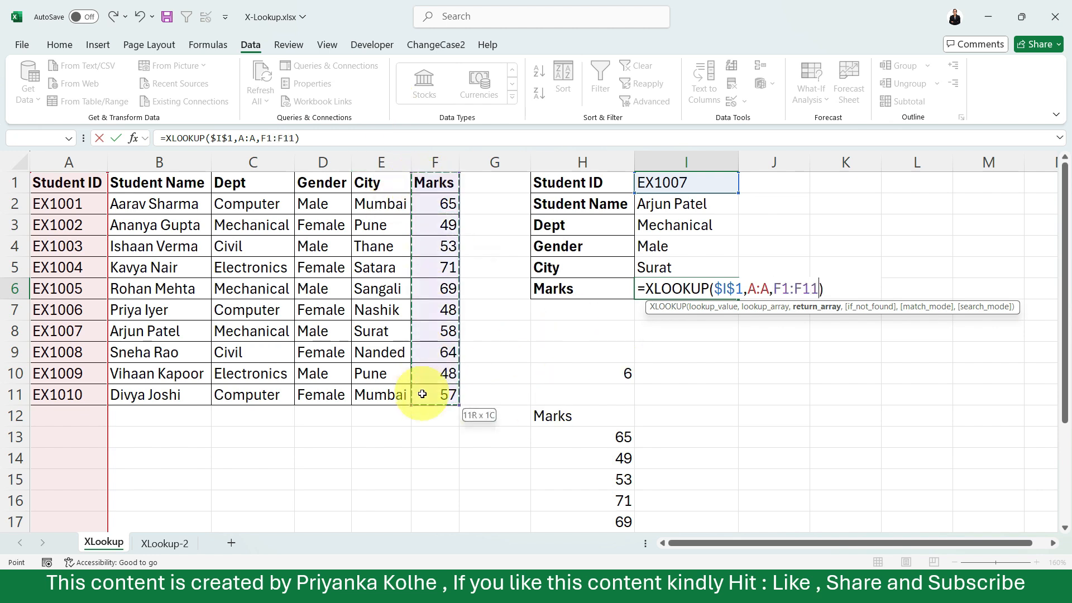
click(442, 156)
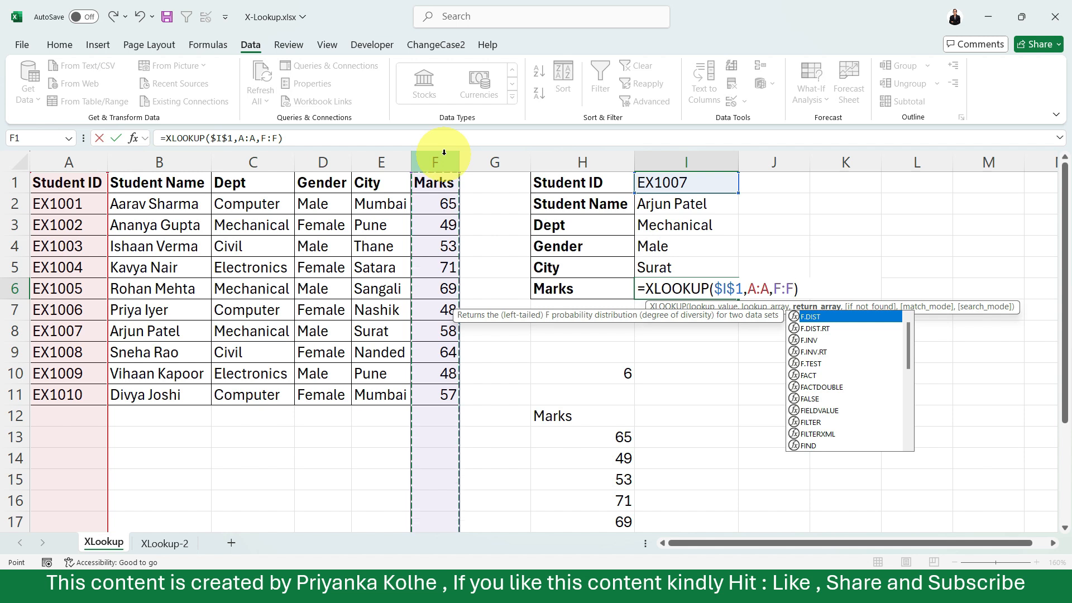
key(Return)
click(718, 283)
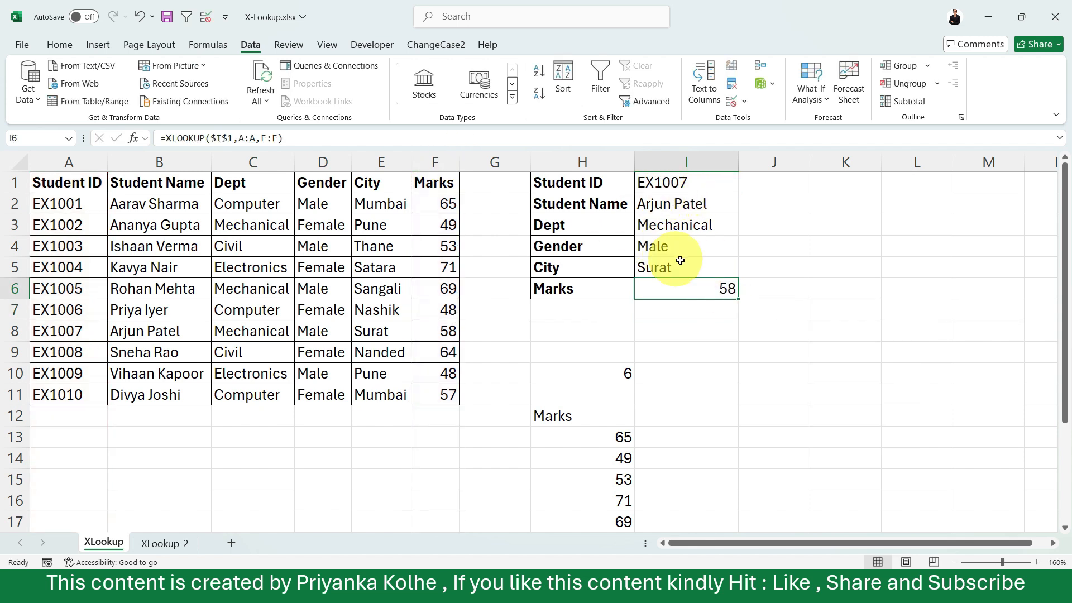
Compare the Marks result in I6 with the looked-up student's ID and marks in the table.
click(450, 329)
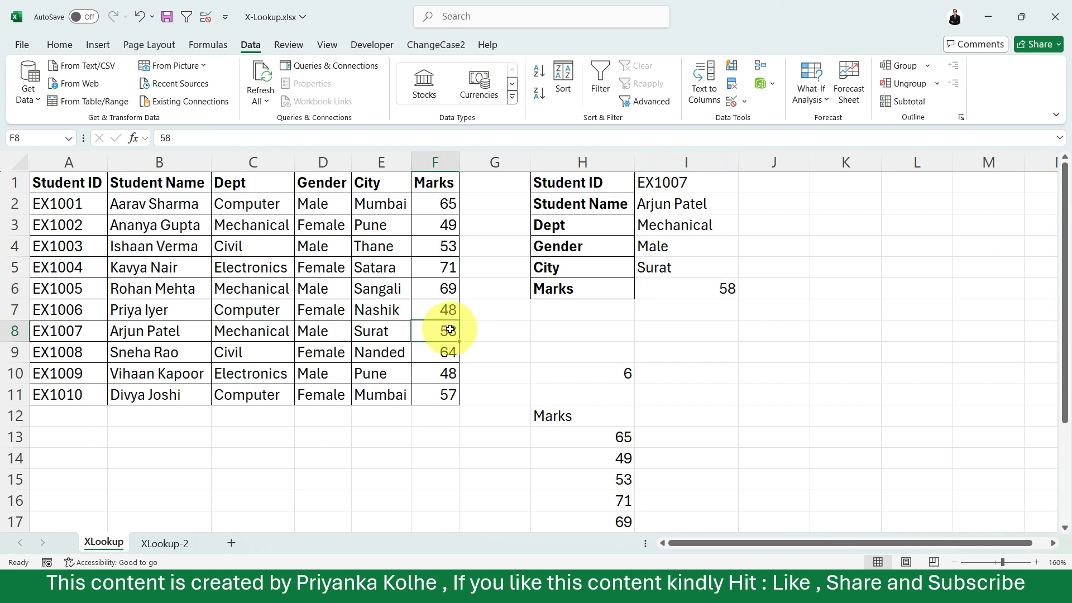
click(714, 291)
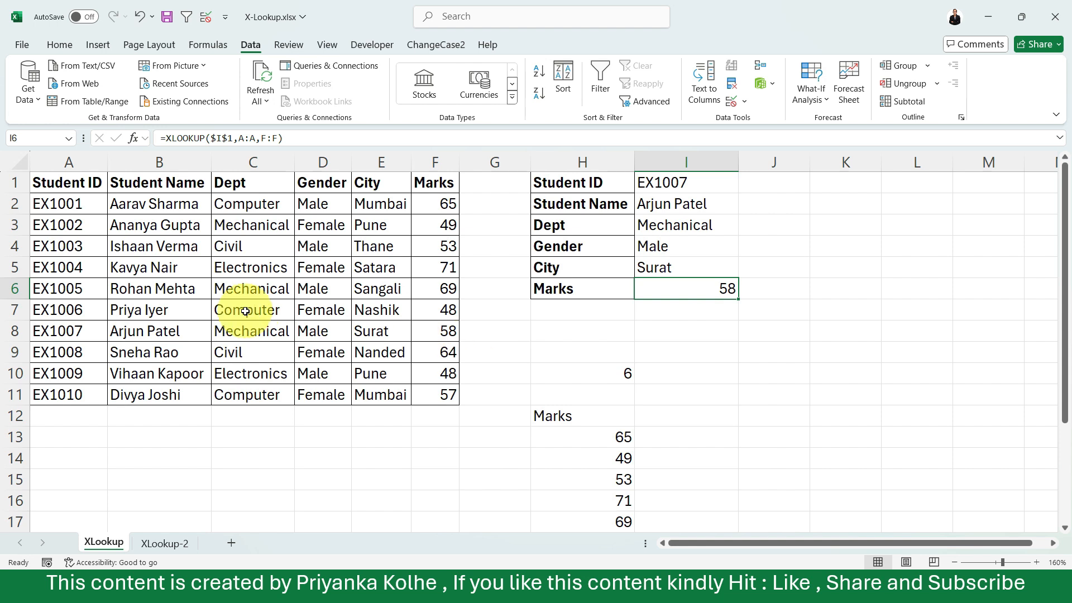
click(422, 335)
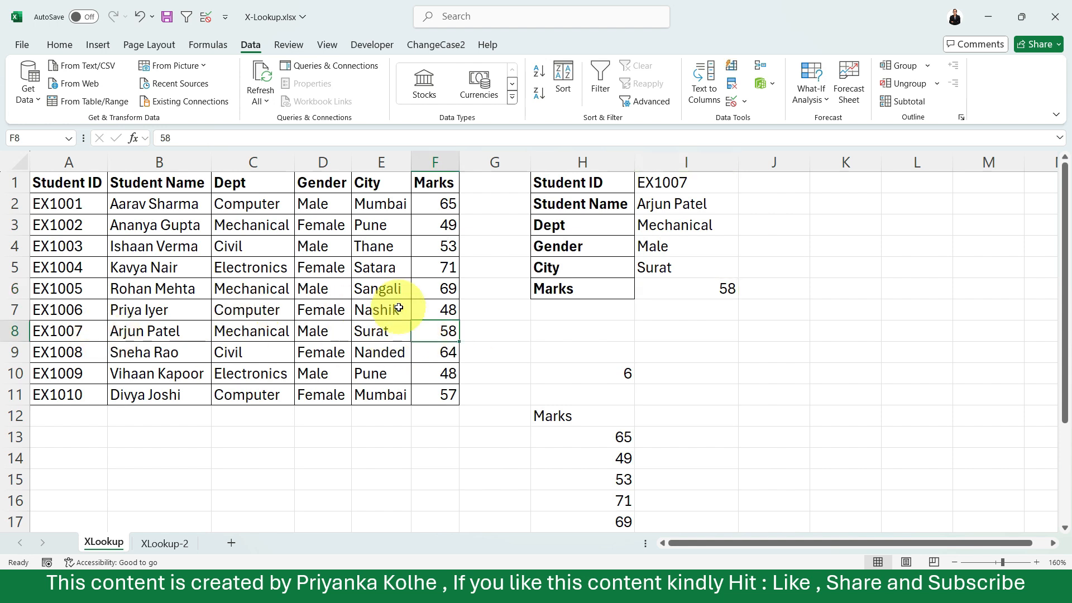
click(64, 330)
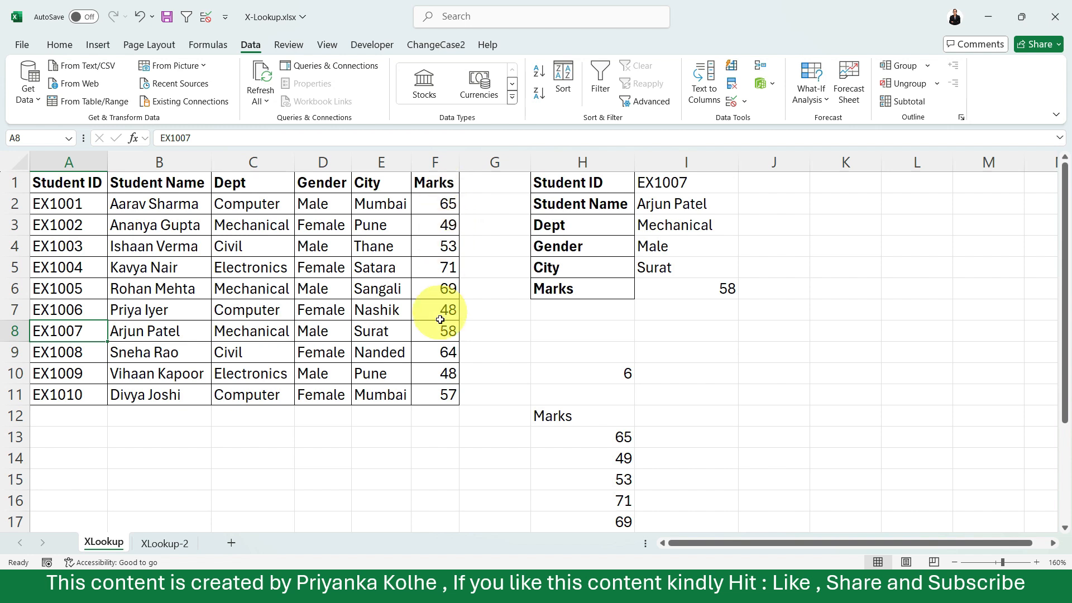
click(725, 291)
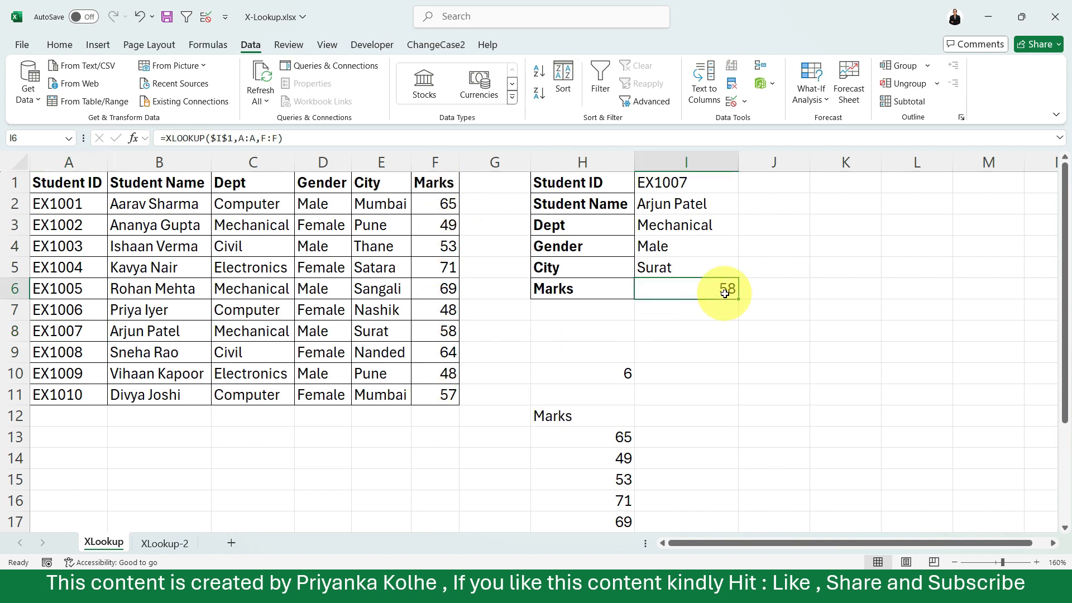
click(677, 411)
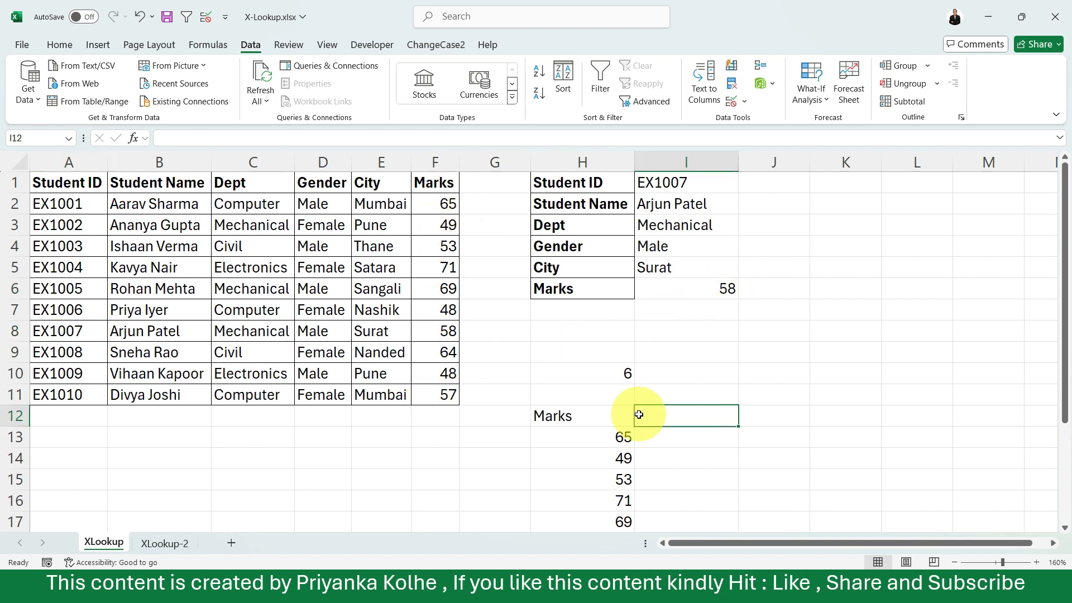
Check the INDEX formula in H12 and copy the MATCH expression from H10 without its equals sign.
click(595, 414)
double_click(597, 416)
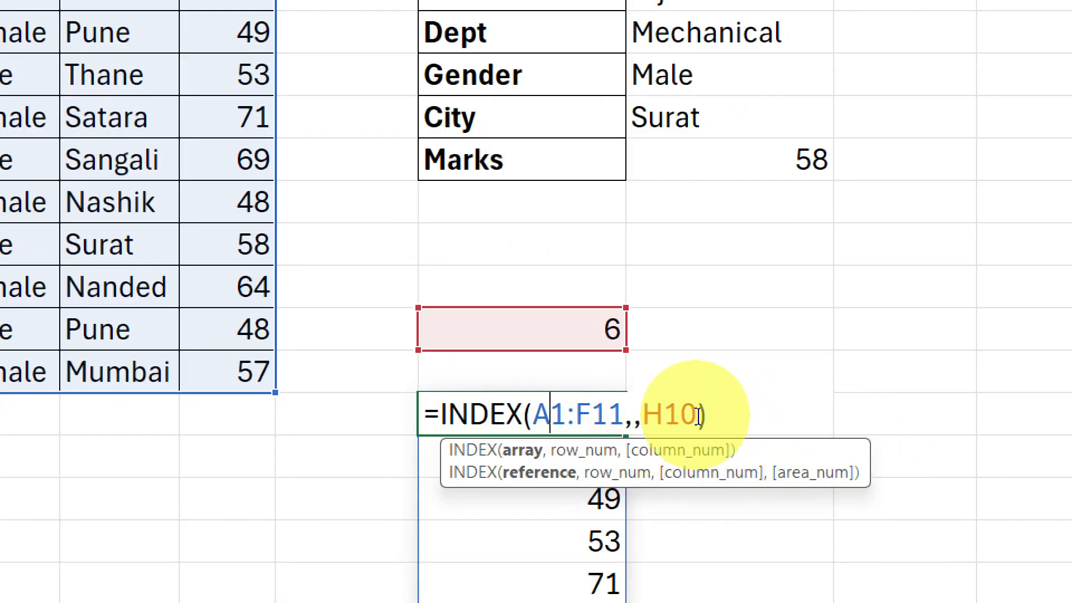
key(Return)
click(600, 333)
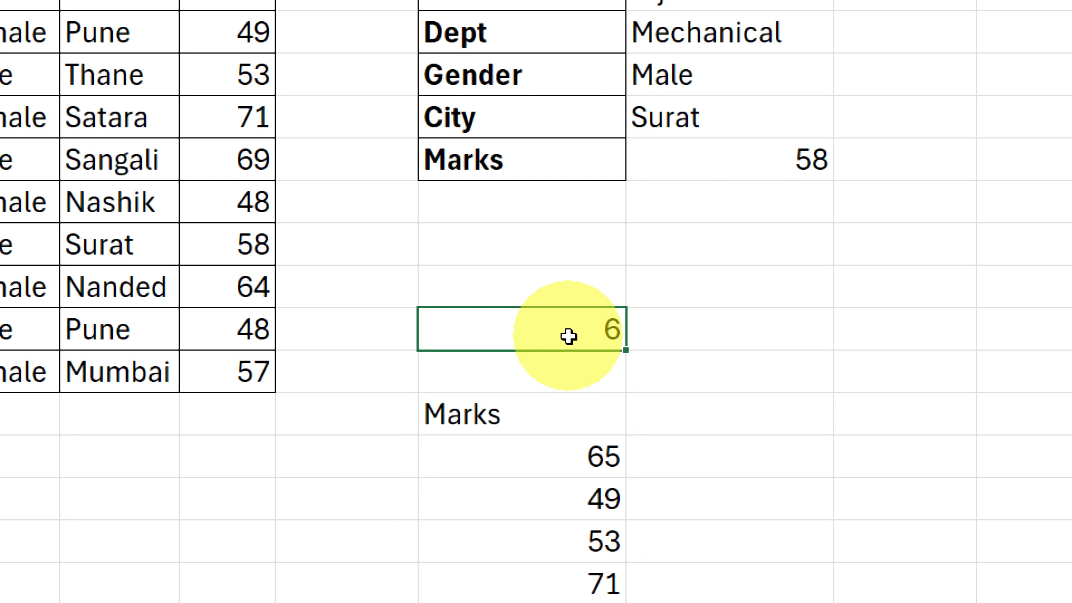
double_click(600, 333)
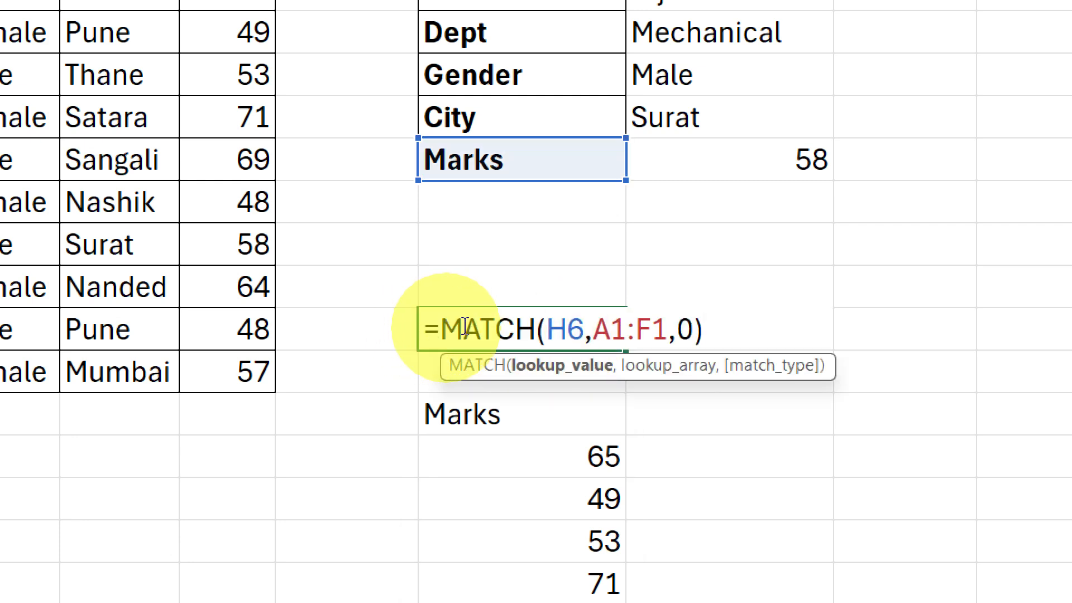
drag(441, 329, 762, 287)
key(ctrl+c)
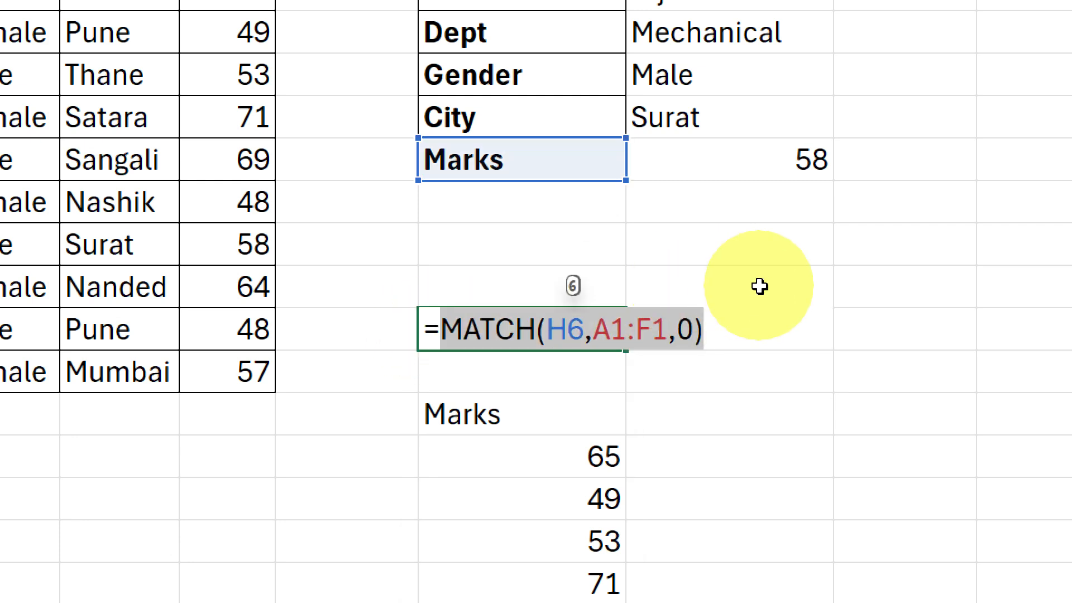
key(Return)
Replace the H10 reference in the INDEX formula of H12 with the copied expression MATCH(H6,A1:F1,0).
click(572, 421)
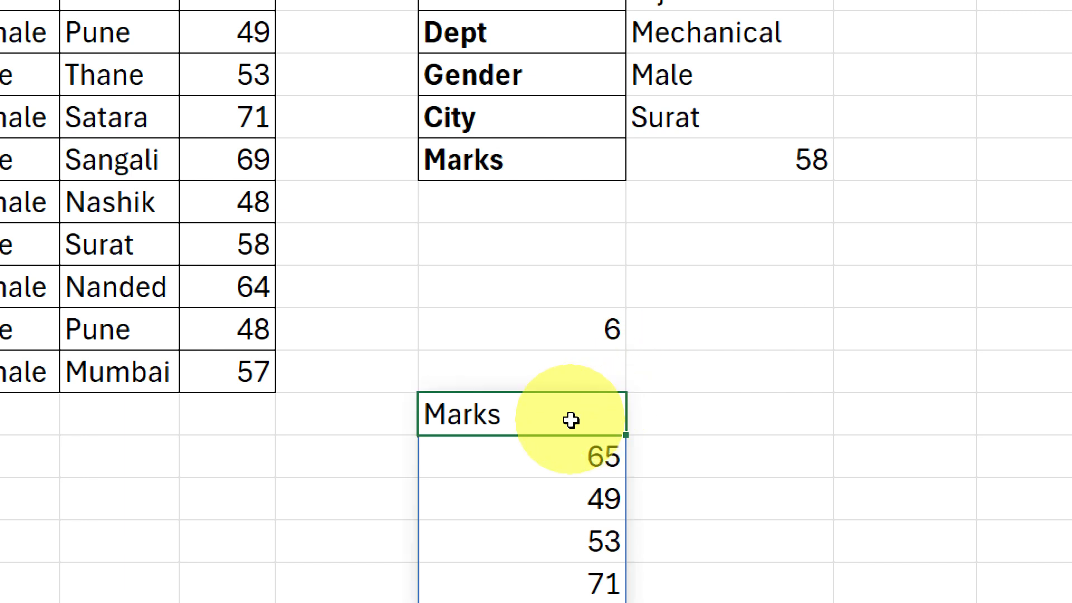
double_click(569, 420)
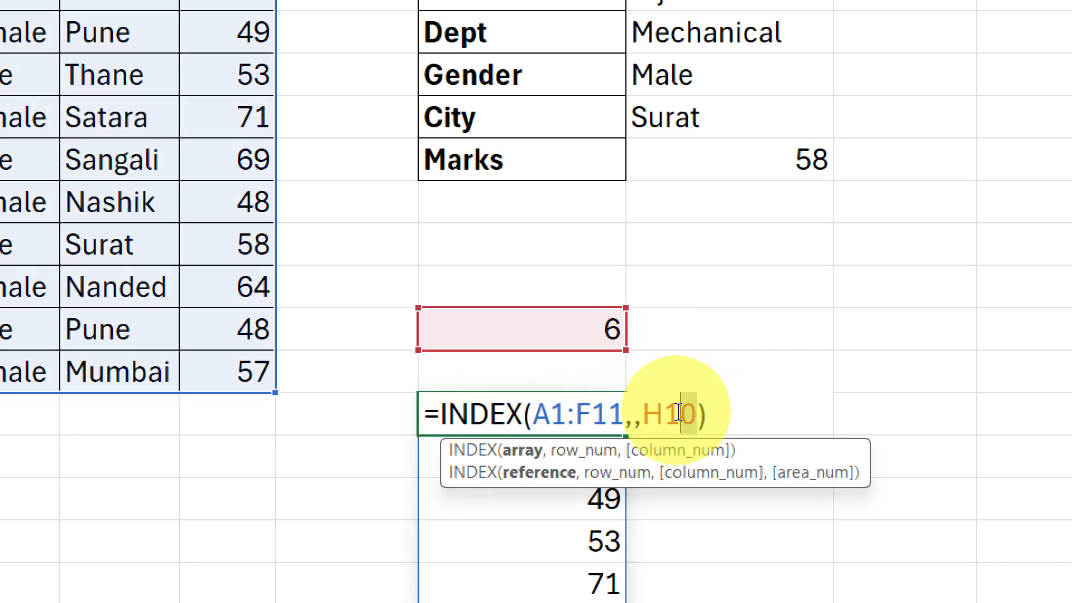
double_click(652, 414)
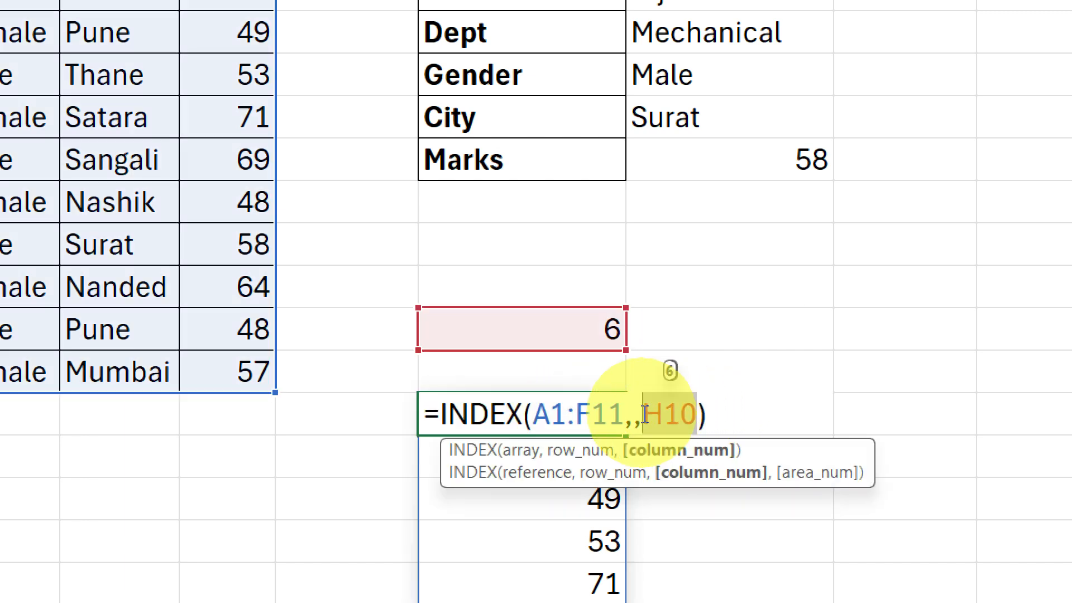
key(ctrl+v)
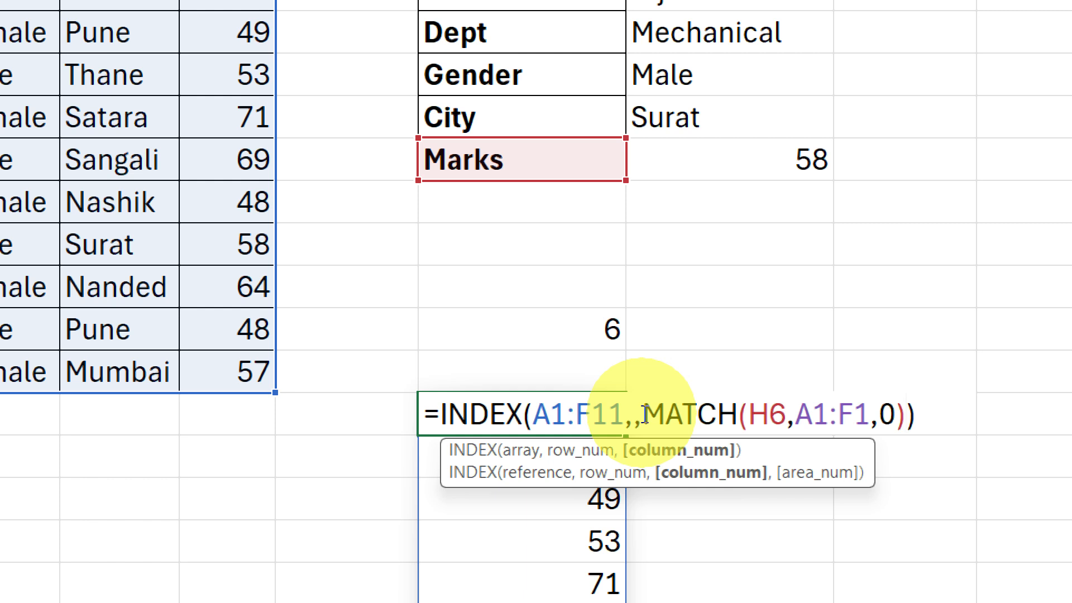
key(Return)
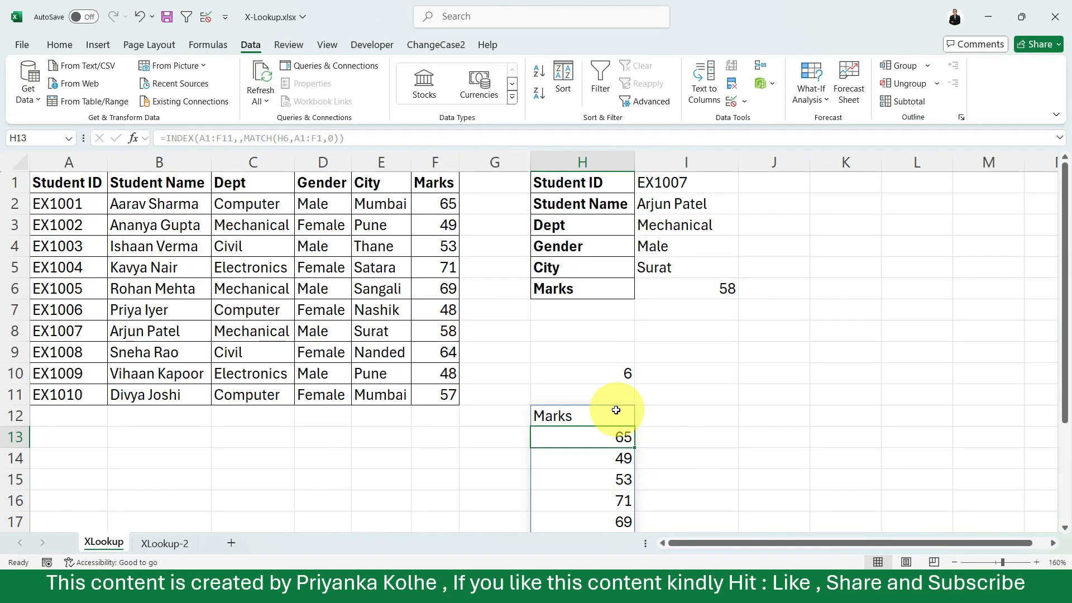
Change the lookup value of the MATCH nested in the H12 INDEX formula to H4, the Gender label.
click(577, 403)
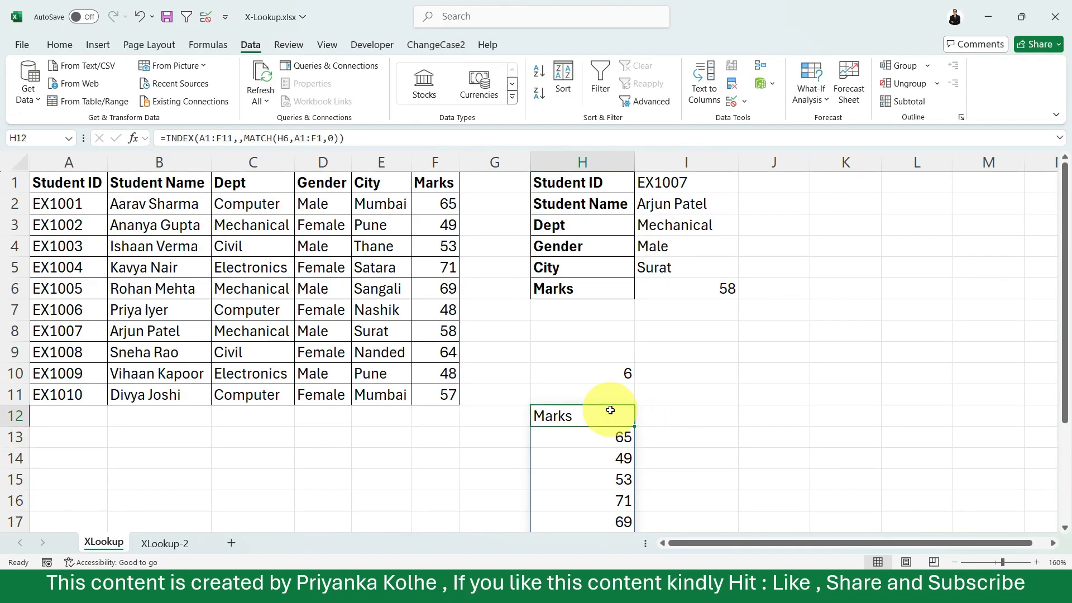
double_click(610, 410)
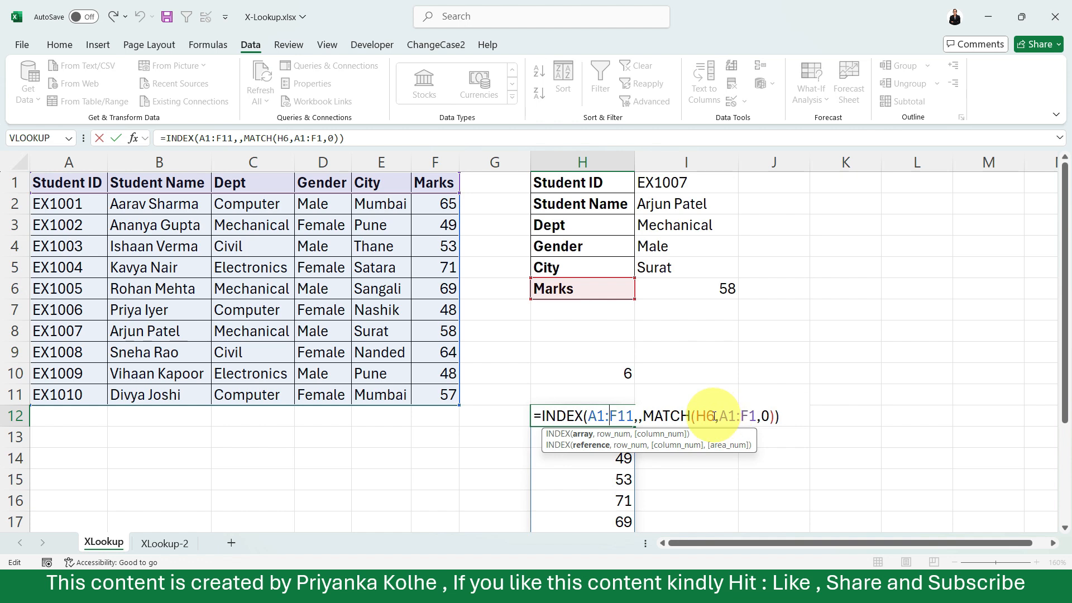
double_click(705, 416)
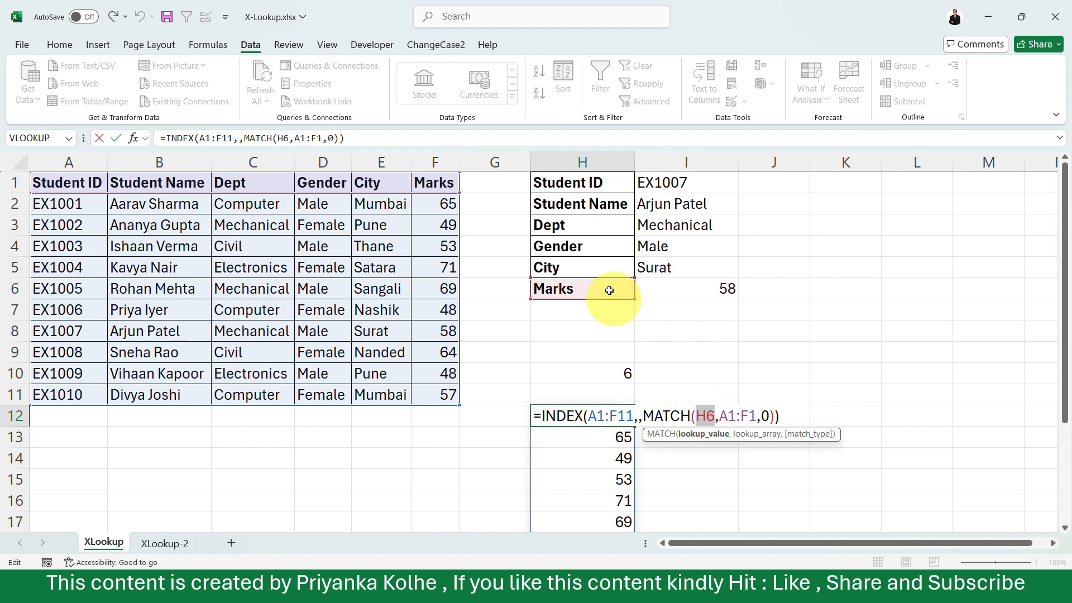
click(581, 249)
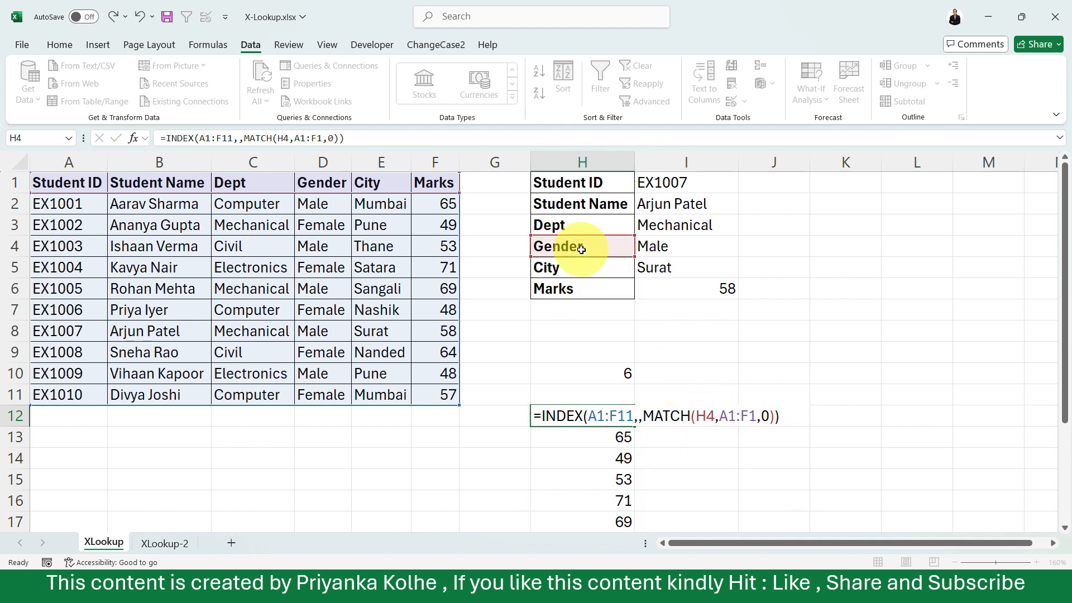
key(Return)
click(594, 414)
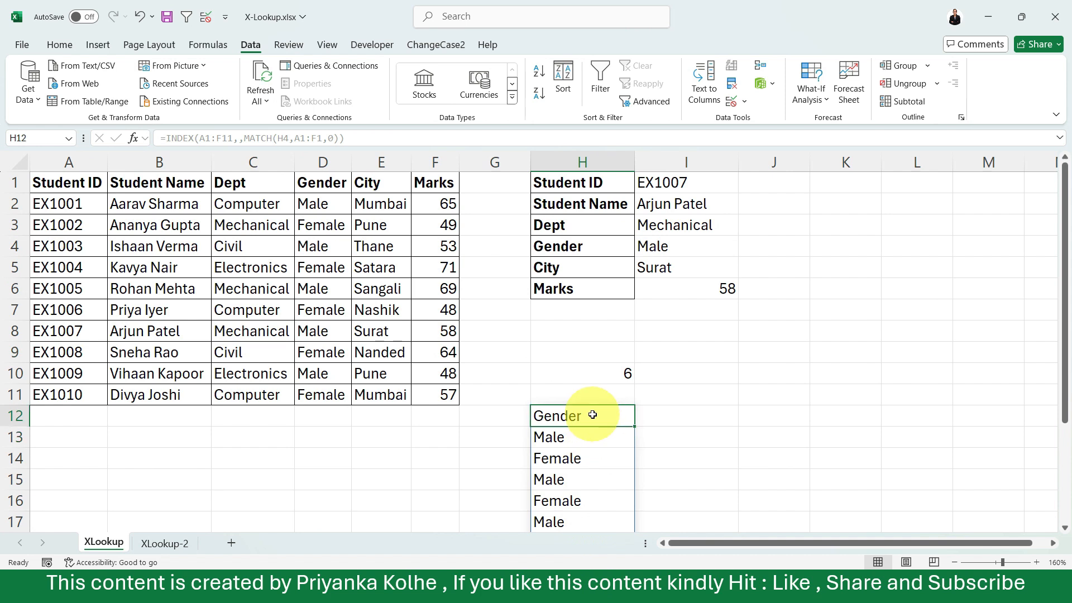
Change the lookup value of the MATCH nested in the H12 INDEX formula to H2, the Student Name label, and review the formula.
double_click(575, 414)
double_click(702, 416)
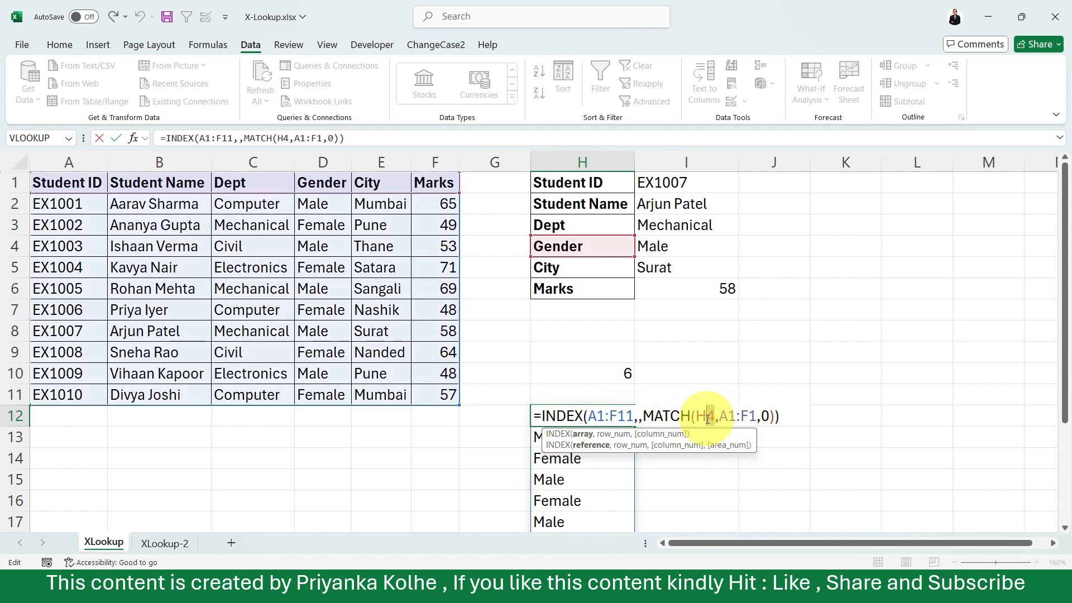
click(602, 204)
key(Return)
click(586, 402)
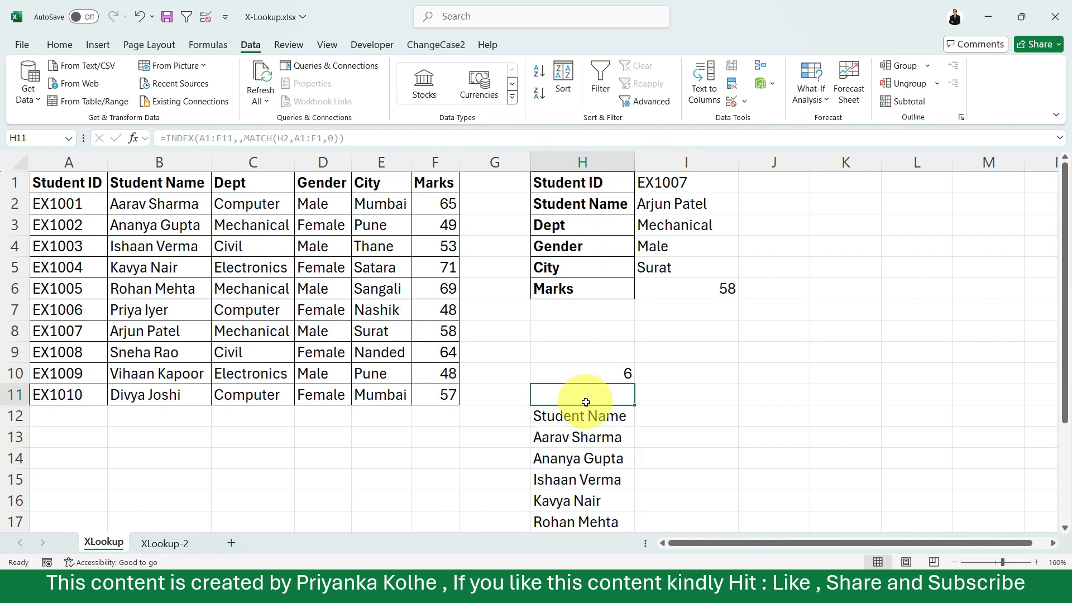
click(574, 412)
double_click(575, 413)
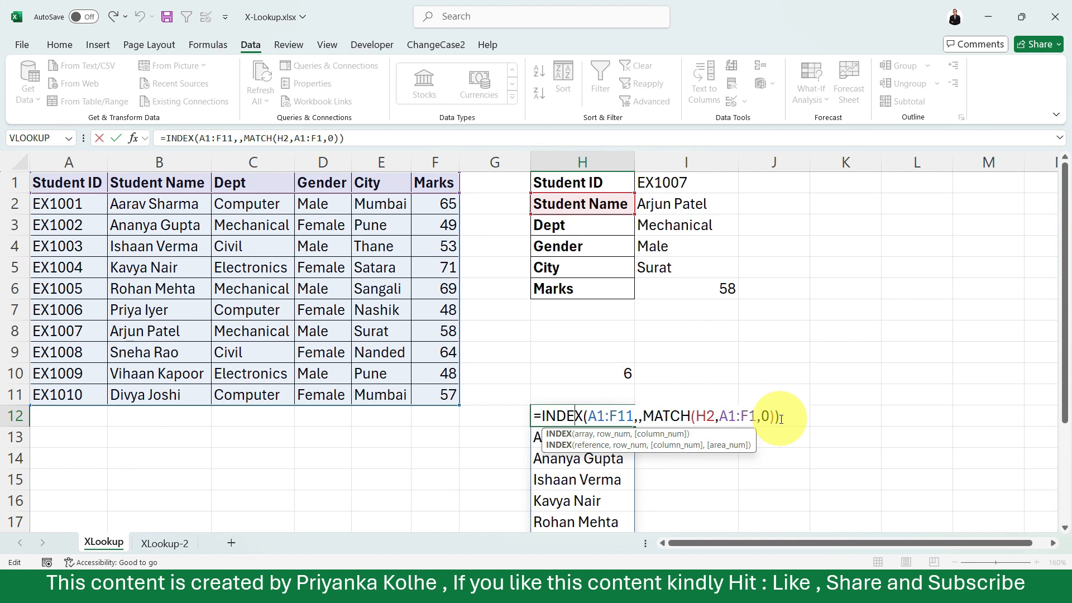
key(Return)
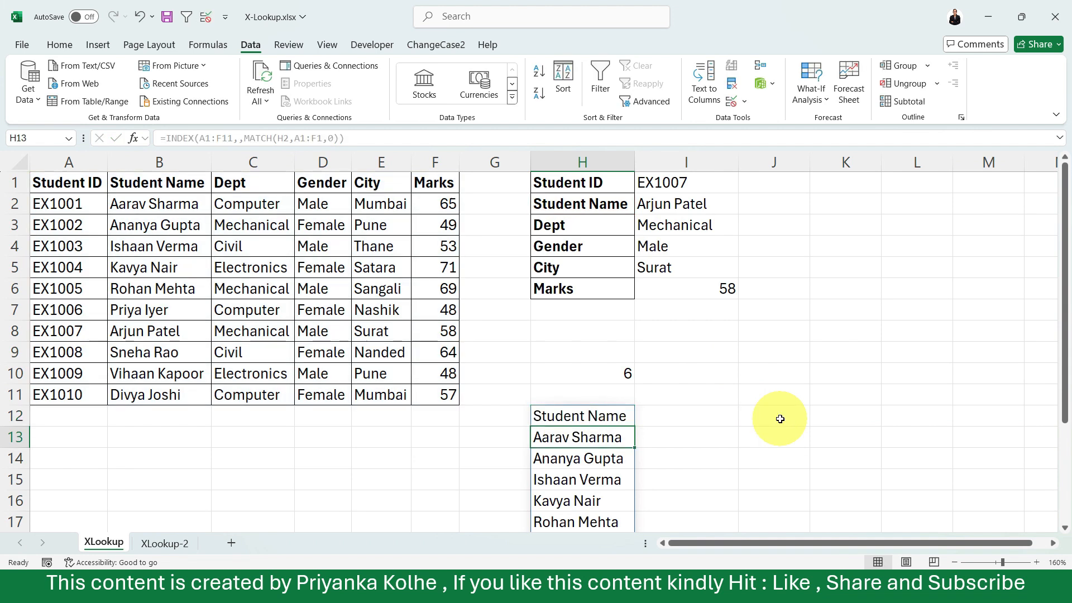
Remove the column arrays from the XLOOKUP formula in I2 and set its lookup array to the absolute range $A$1:$A$11.
double_click(699, 204)
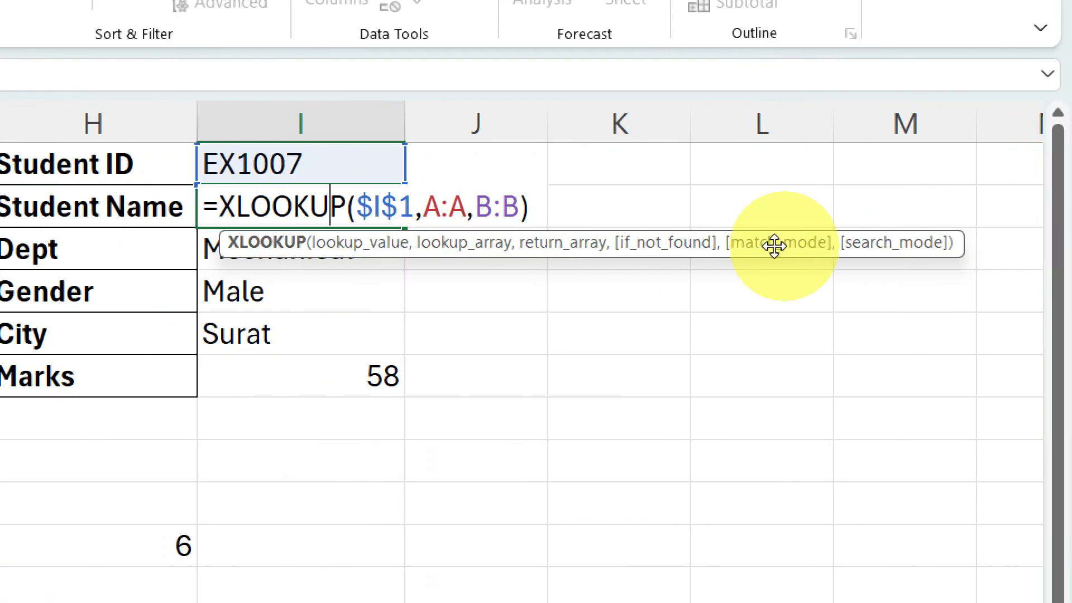
click(523, 210)
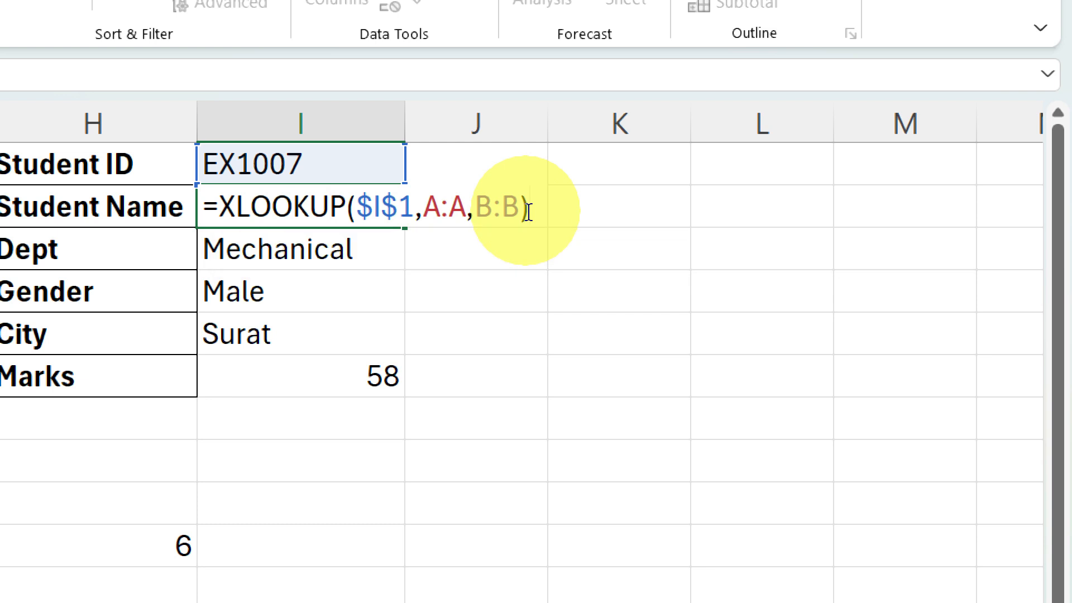
key(BackSpace)
key(BackSpace)
key(BackSpace)
key(BackSpace)
key(BackSpace)
key(BackSpace)
key(BackSpace)
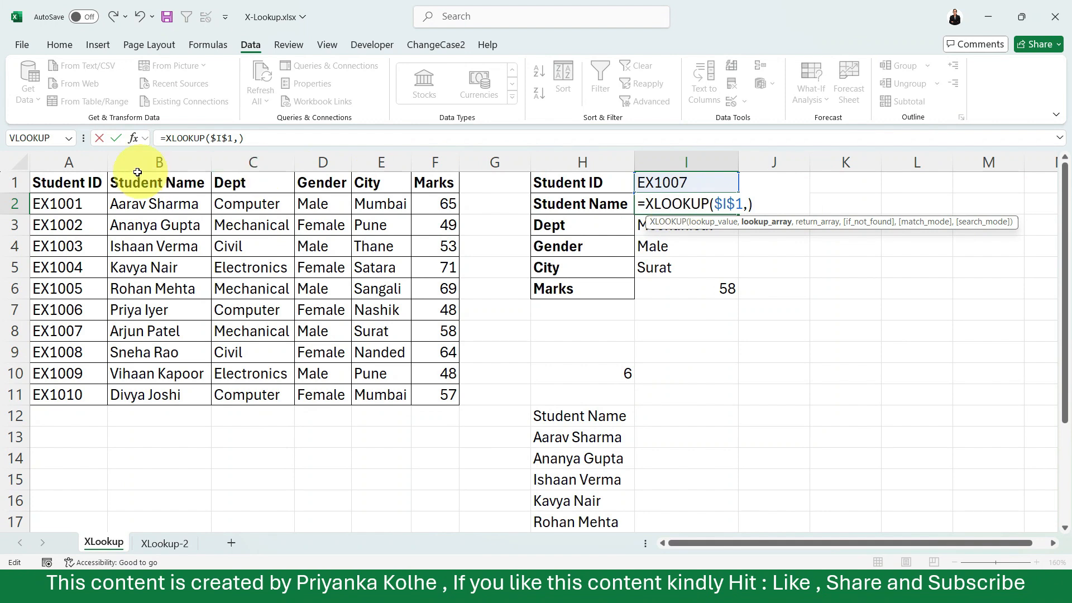
drag(82, 183, 66, 392)
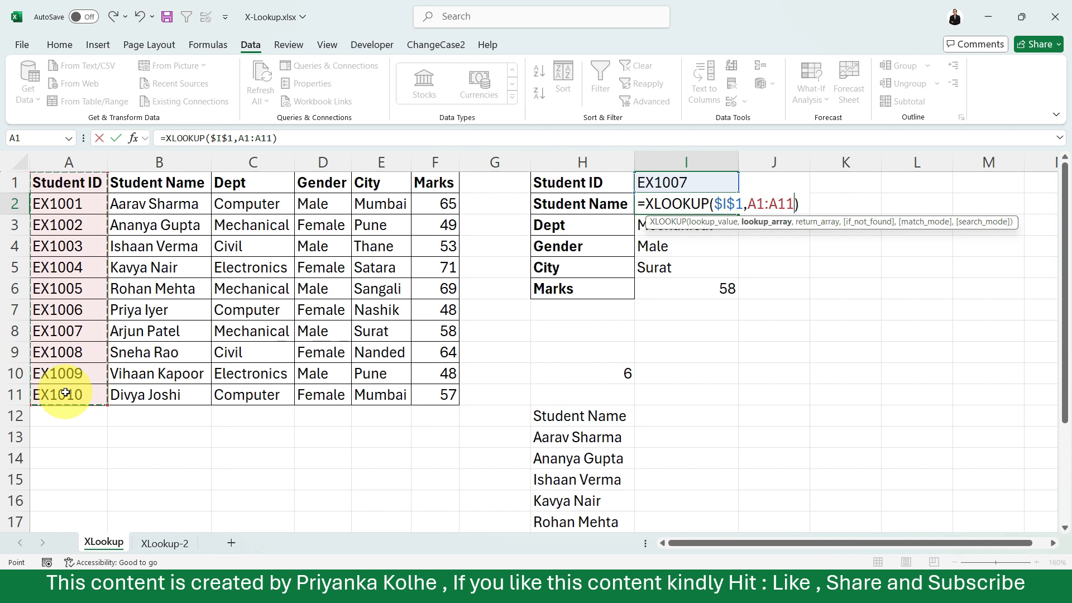
key(F4)
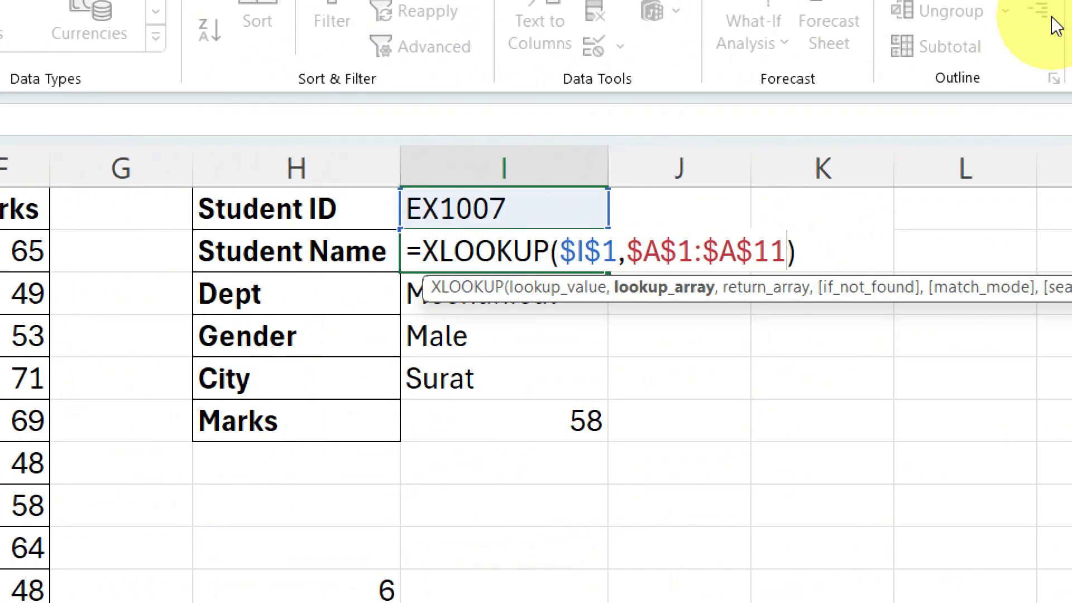
Nest INDEX as the return array of the I2 XLOOKUP, with the absolute array $A$1:$F$11 and a blank row number.
text(,)
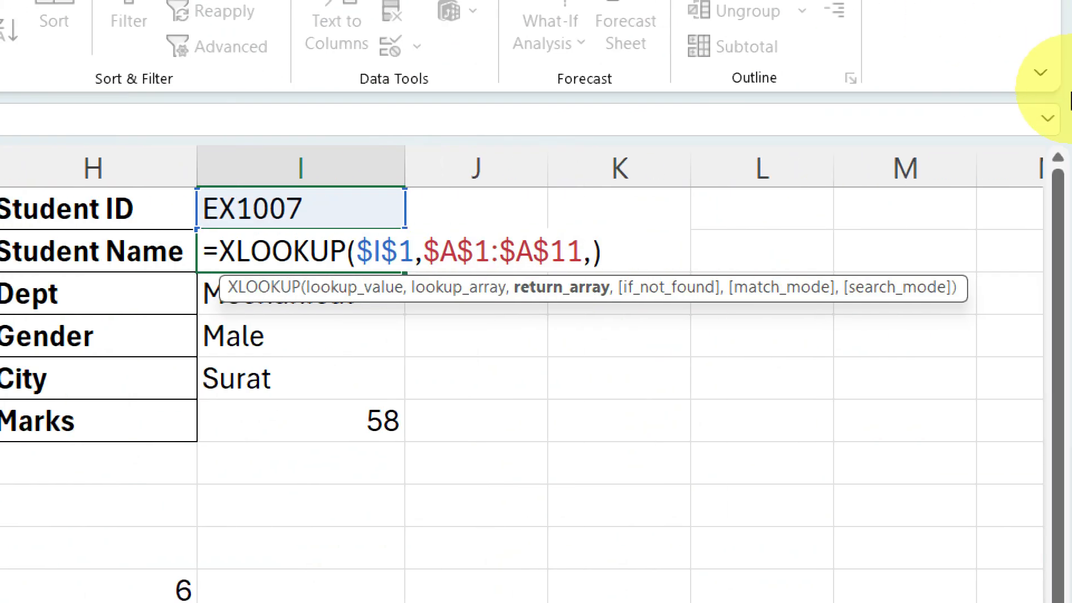
text(ind)
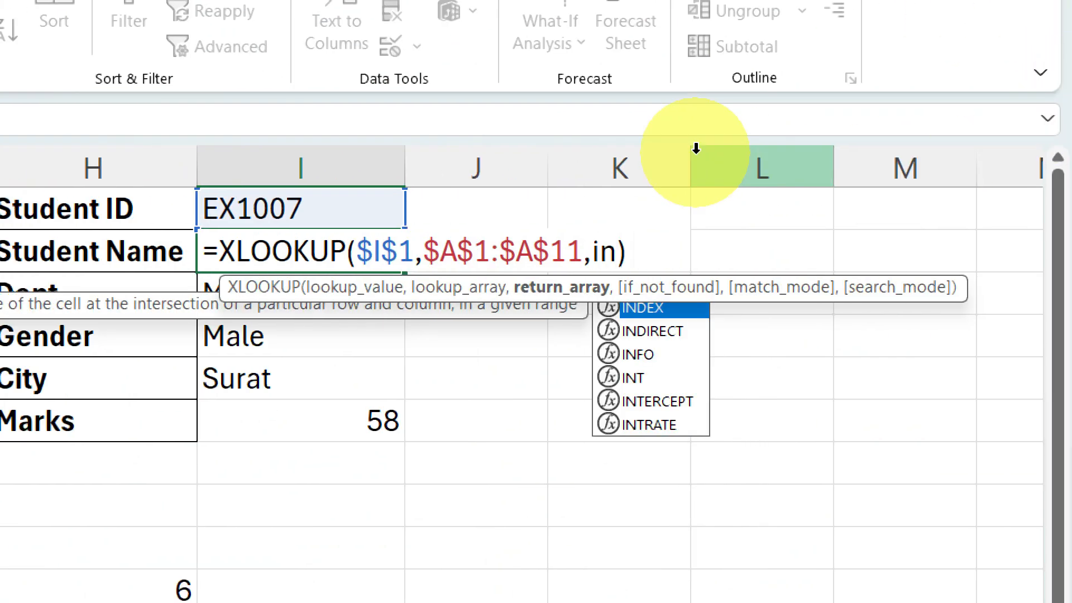
text(e)
key(Tab)
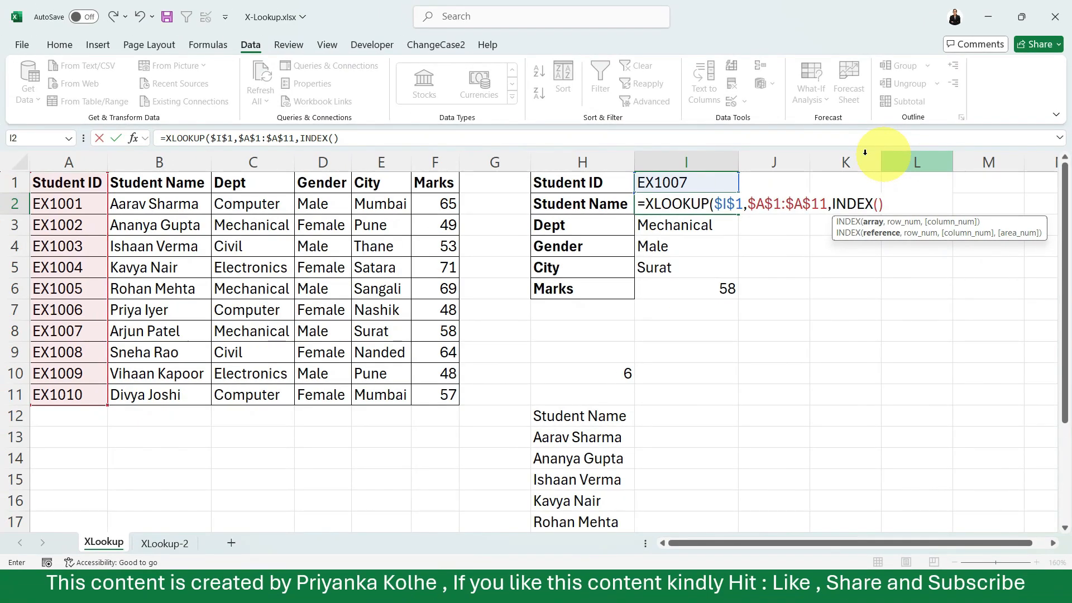
drag(64, 184, 426, 395)
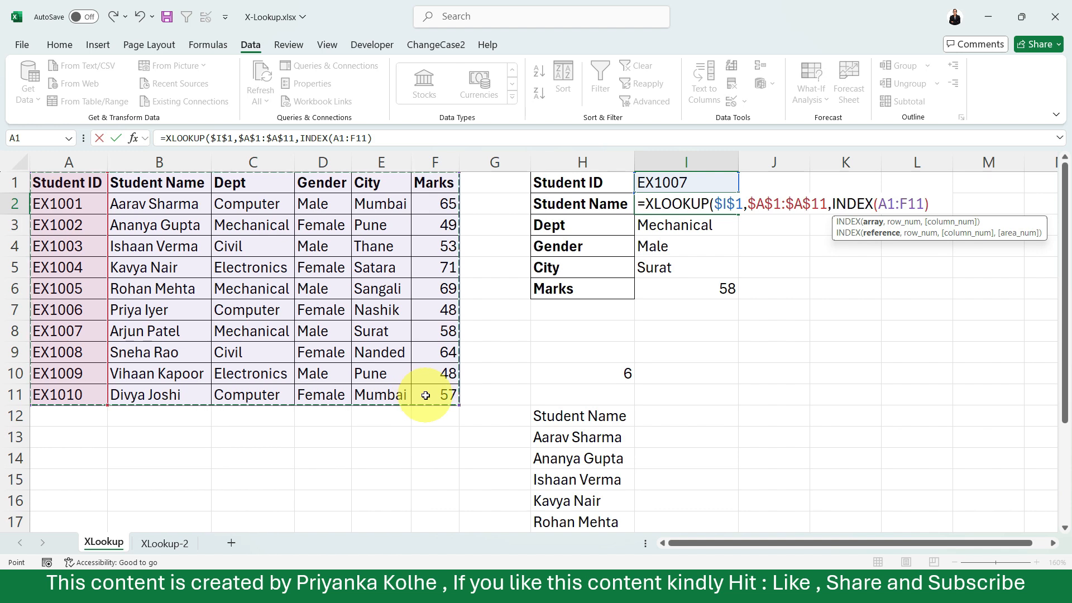
key(F4)
text(,)
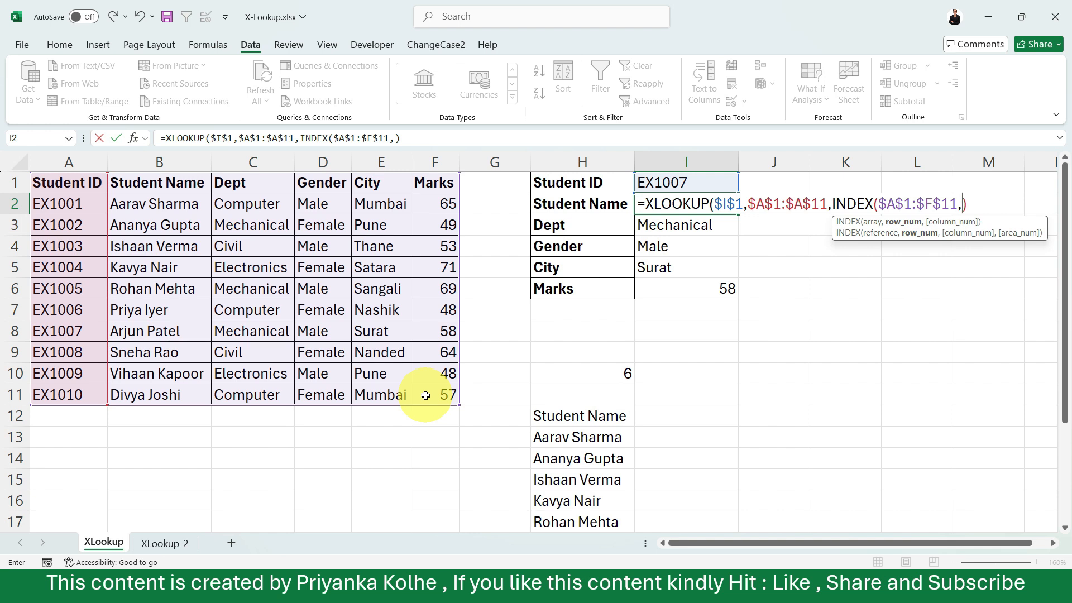
text(,)
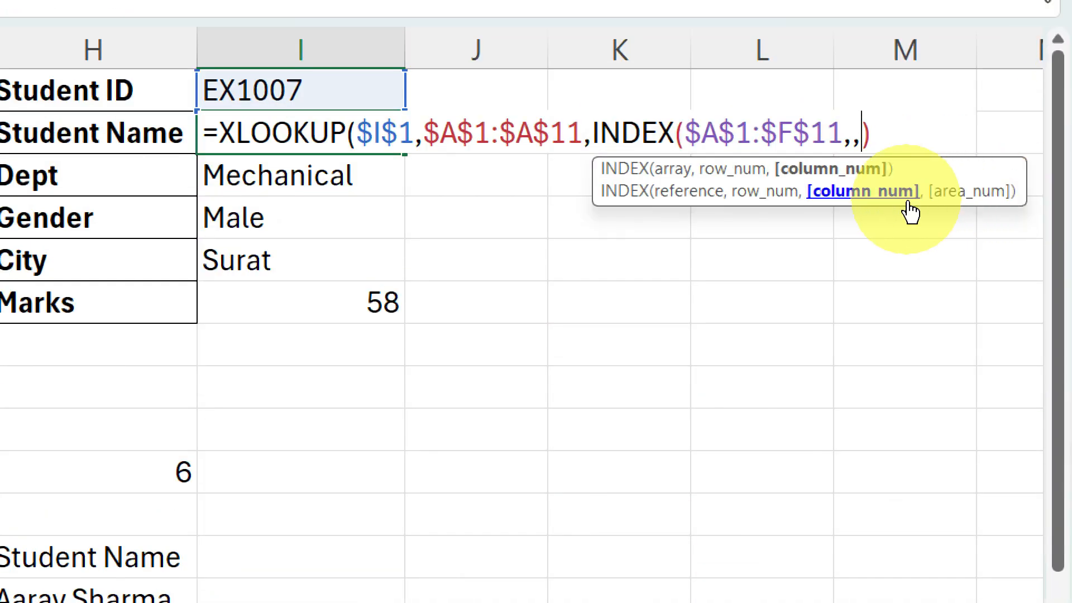
text(match)
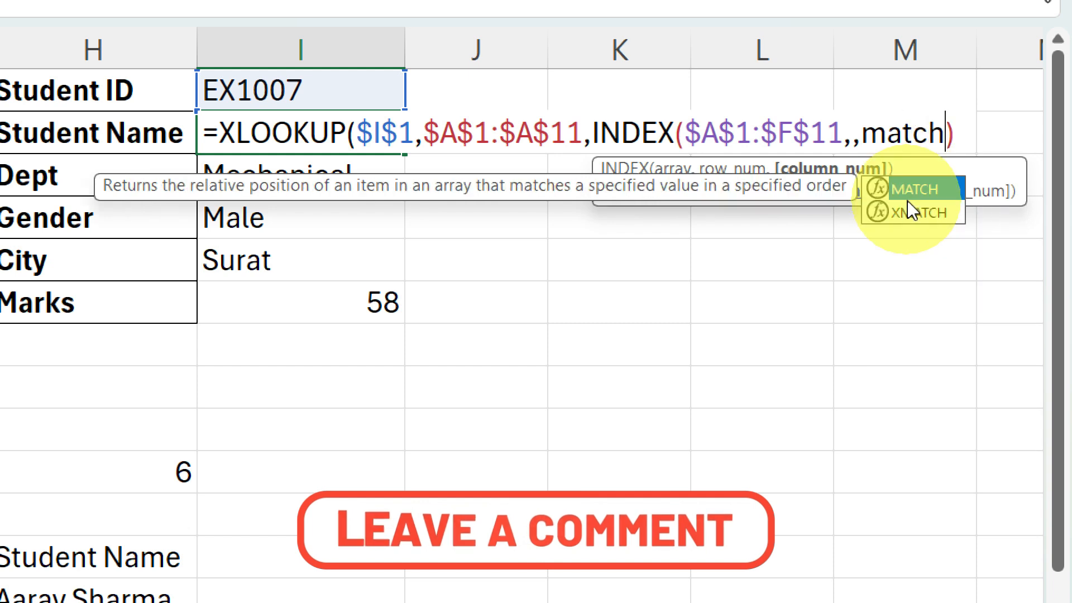
Nest MATCH(H2,$A$1:$F$1,0) as the INDEX column number in I2 and commit the formula with the proposed closing-bracket correction.
key(Tab)
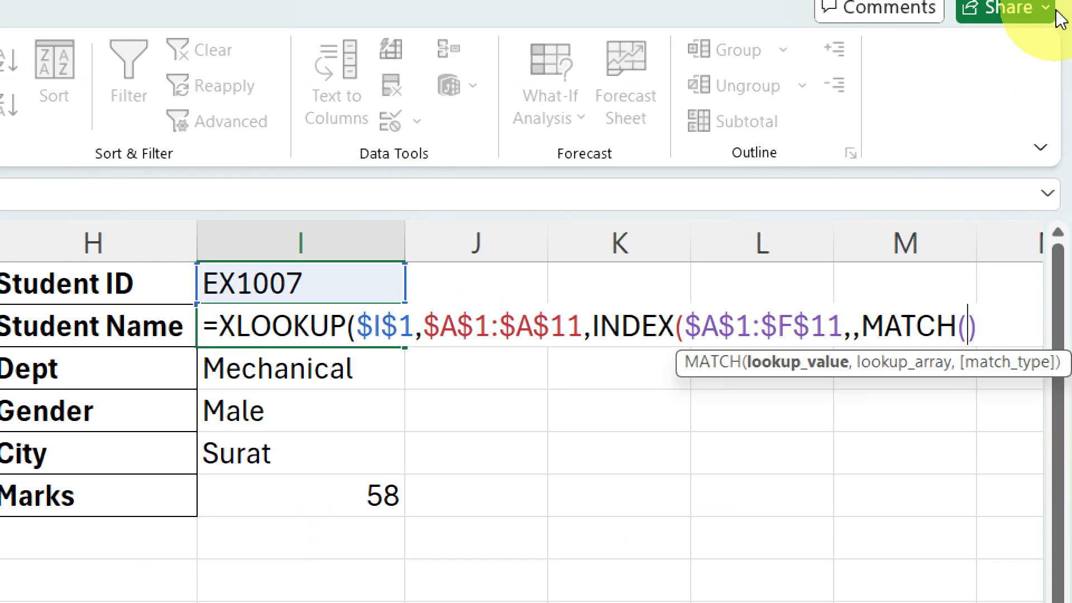
click(105, 329)
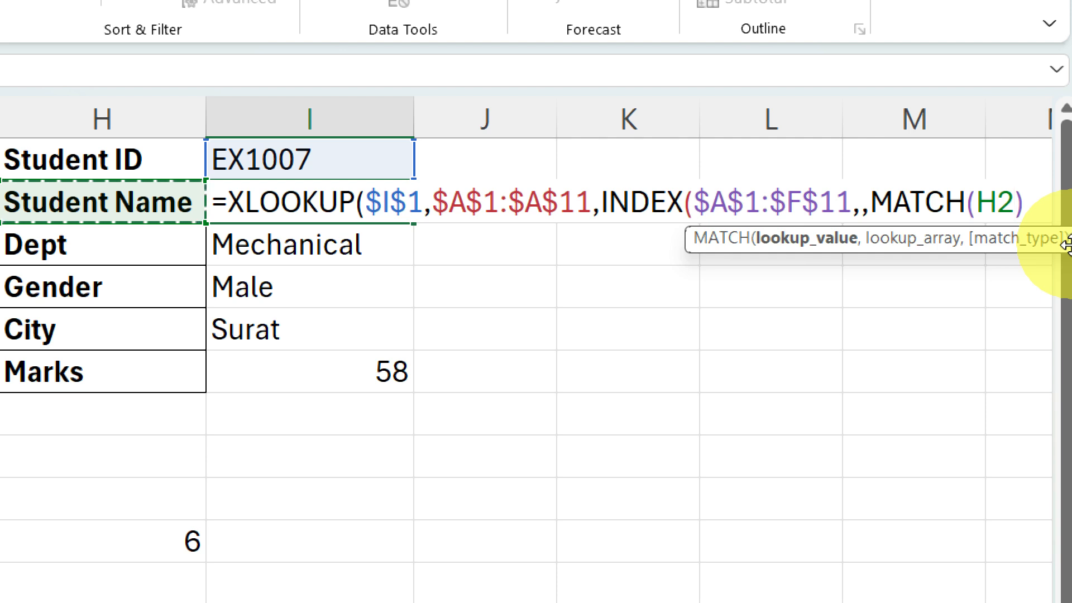
text(,)
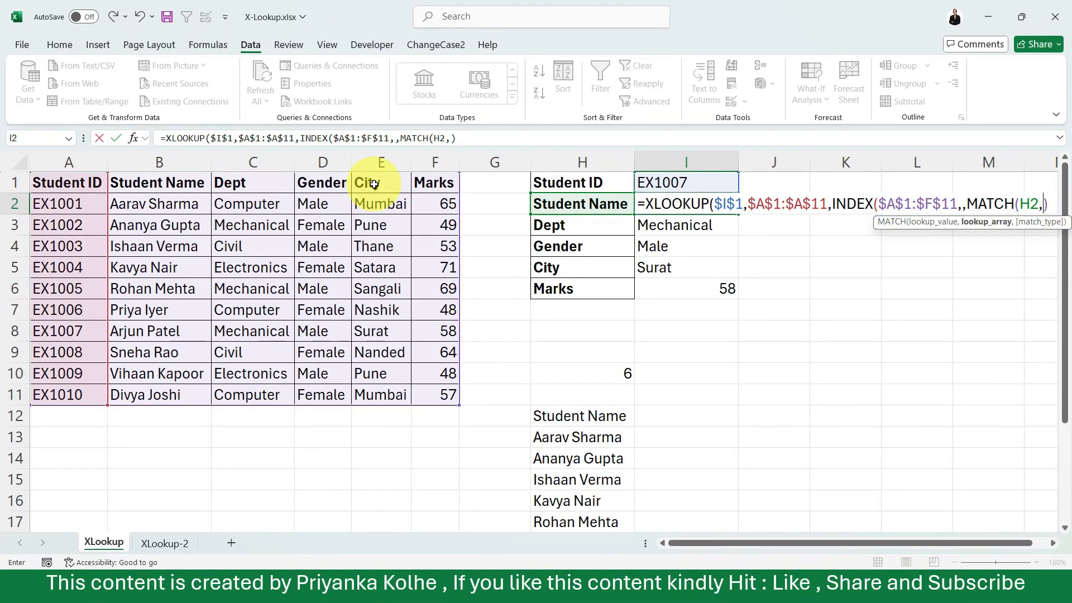
drag(38, 183, 421, 180)
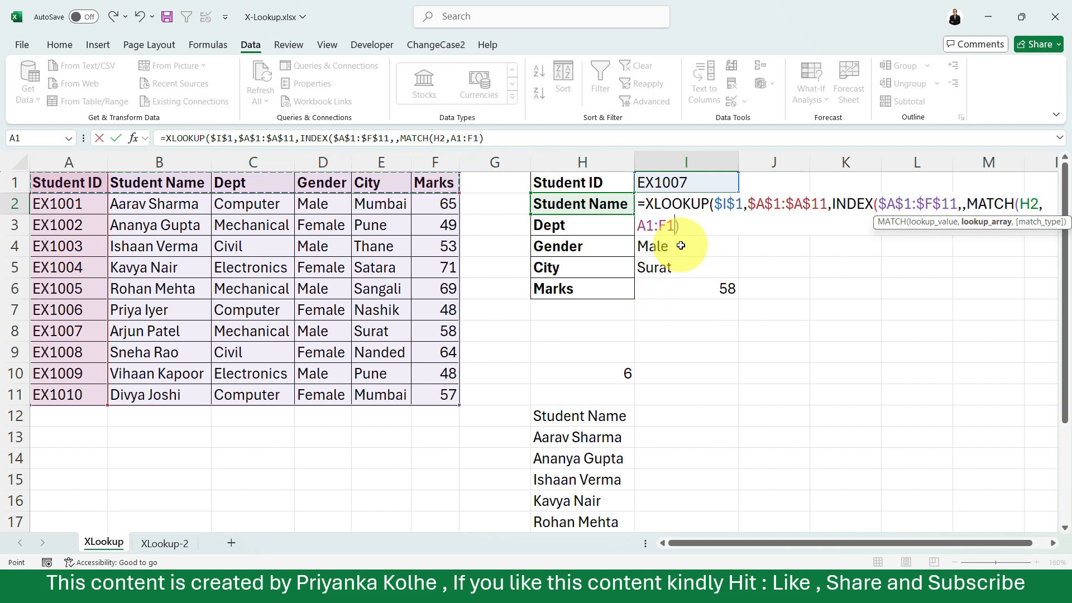
key(F4)
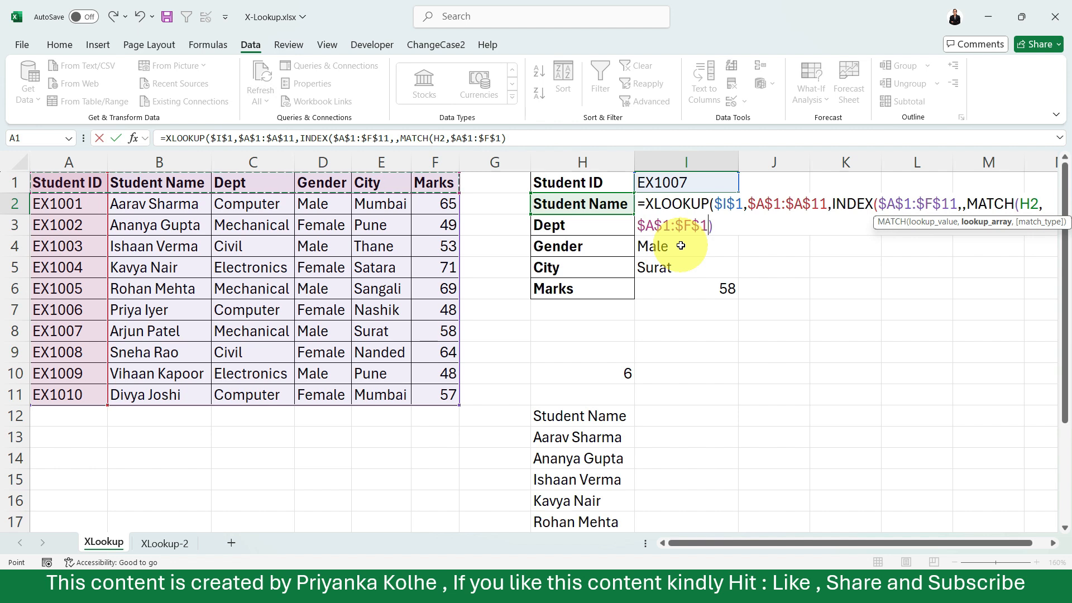
text(,)
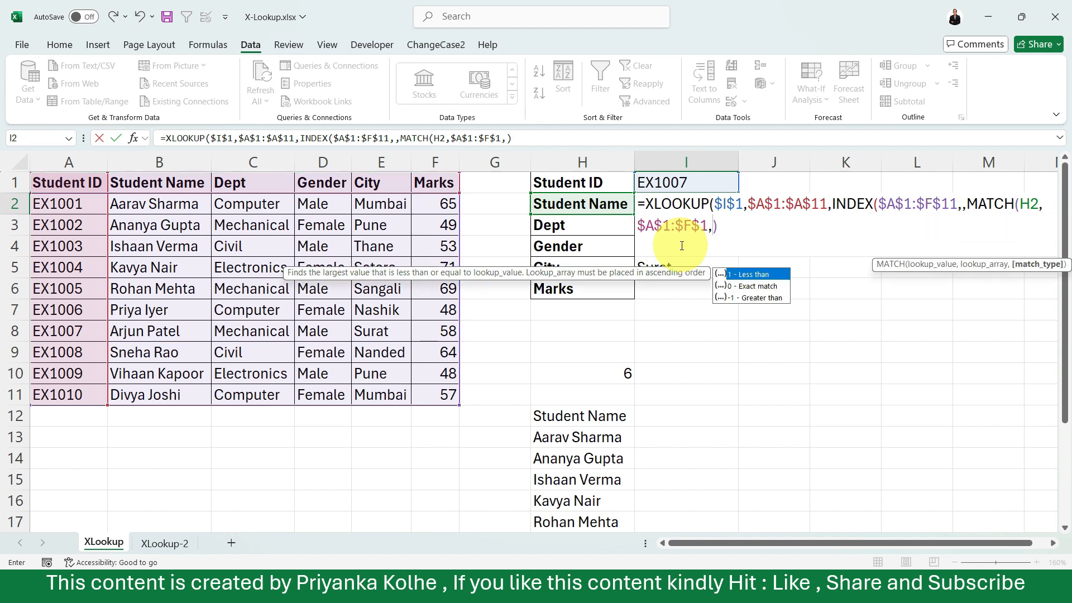
text(0)
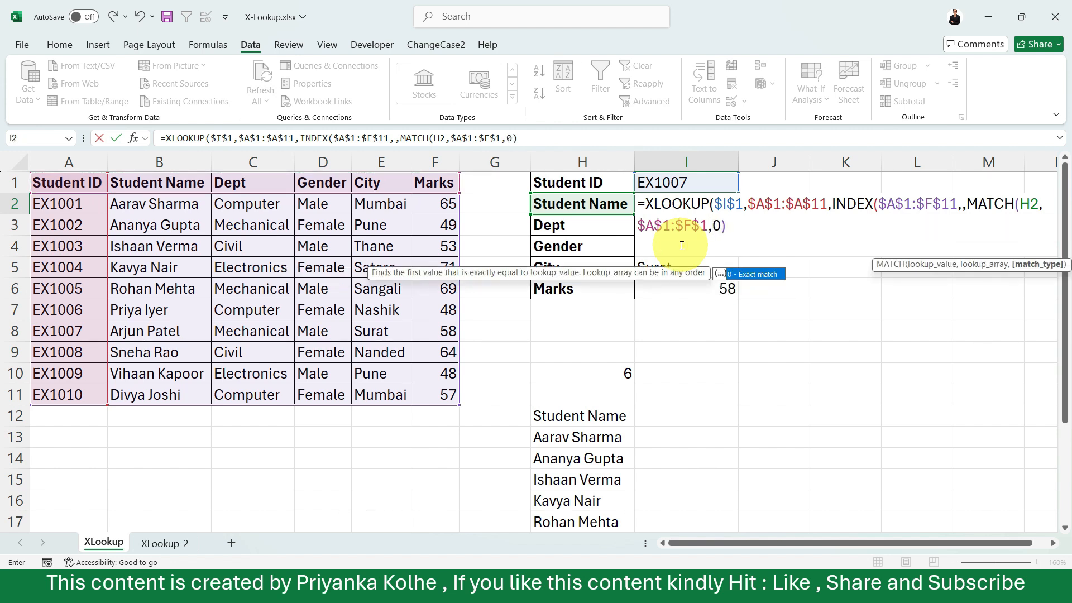
key(Return)
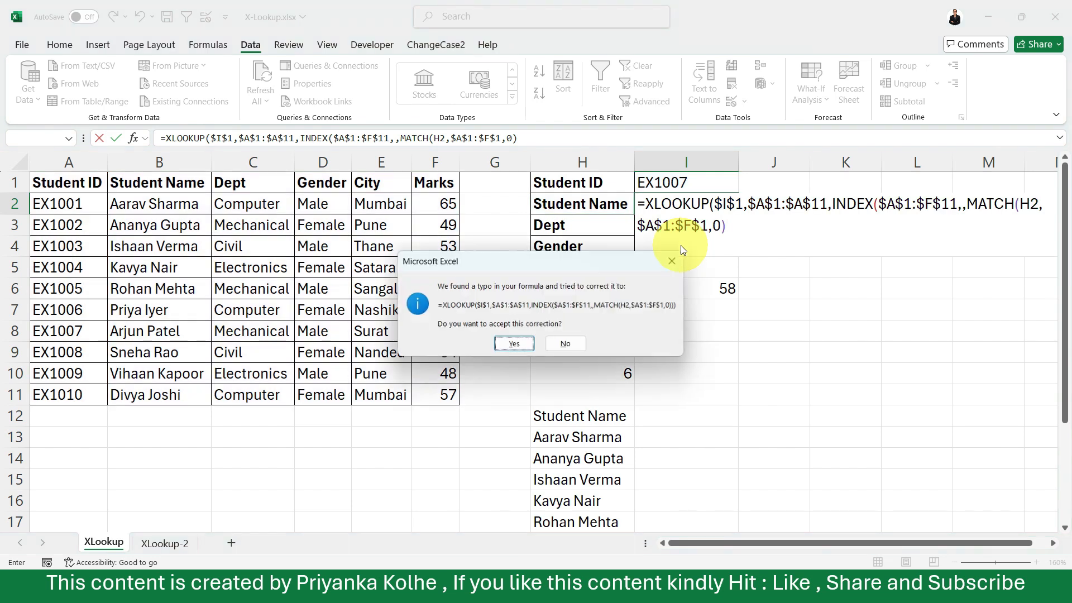
key(Return)
Clear the old formulas in I3:I6, fill the I2 formula down to I6, and compare the results with the EX1007 row.
click(681, 204)
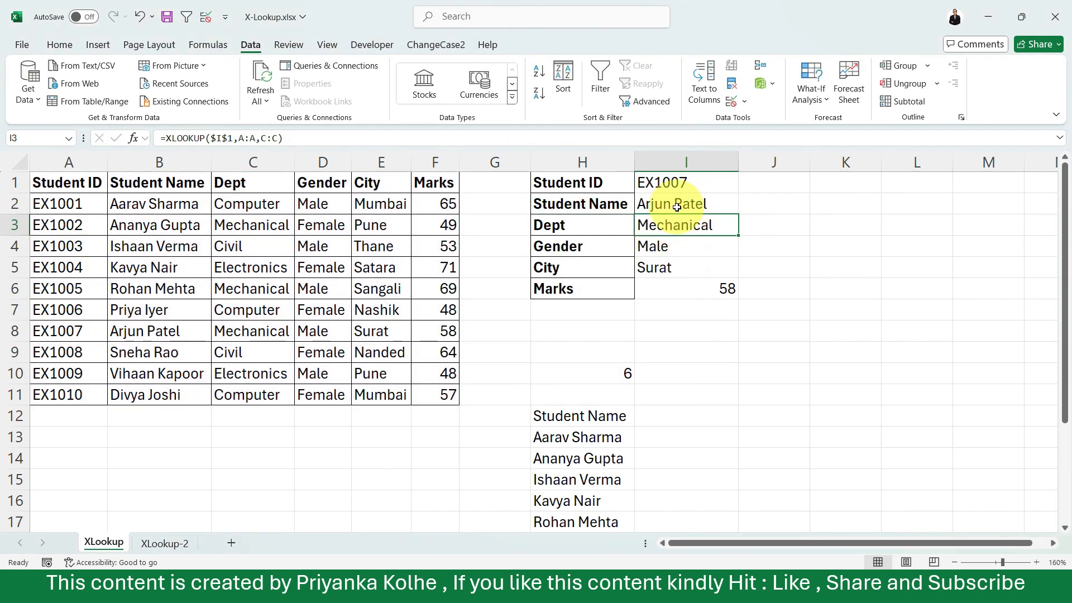
drag(687, 226, 680, 293)
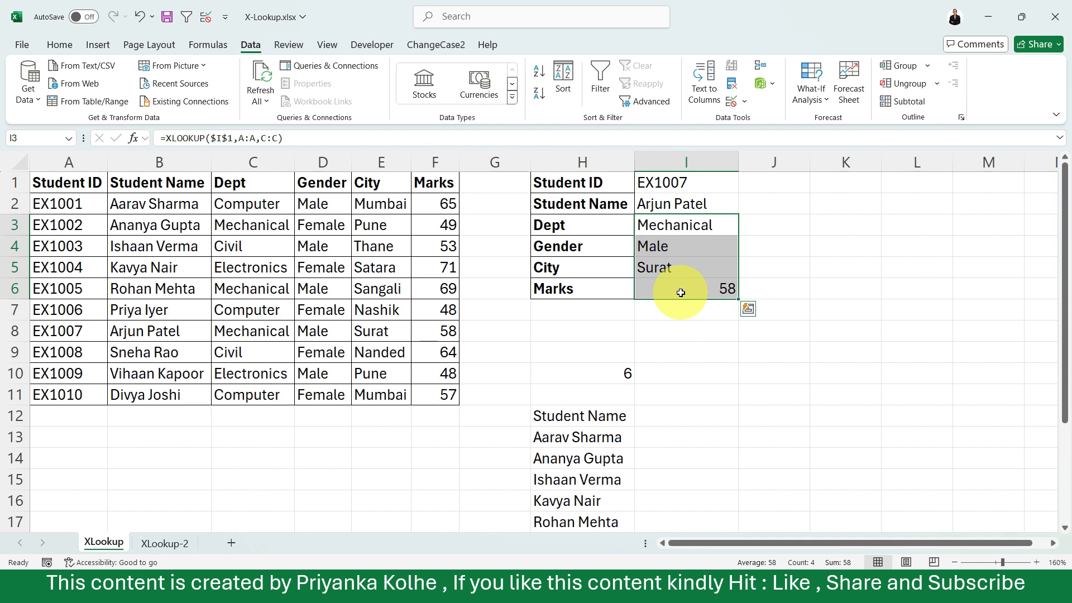
key(Delete)
click(673, 205)
drag(736, 213, 720, 292)
drag(50, 331, 426, 332)
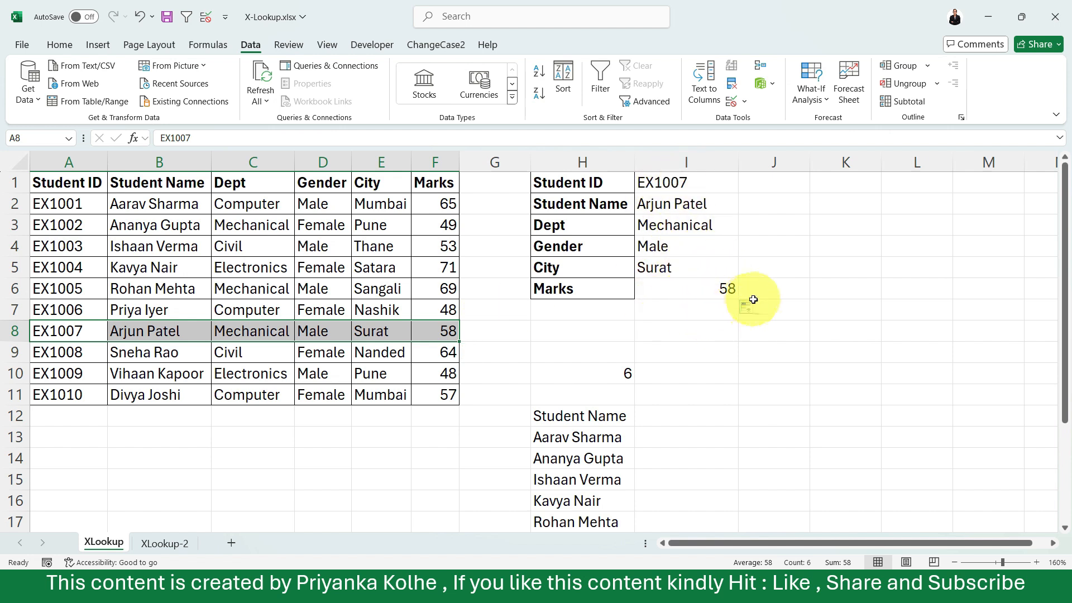
Choose EX1003 as the Student ID in I1 and compare the looked-up details with that student's row in the table.
click(684, 182)
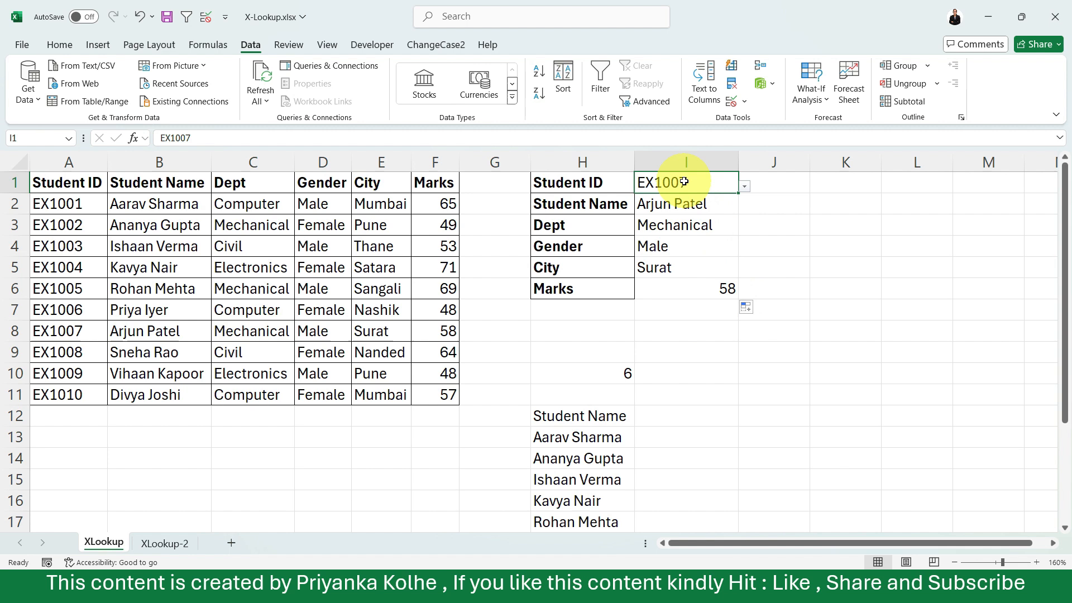
click(745, 187)
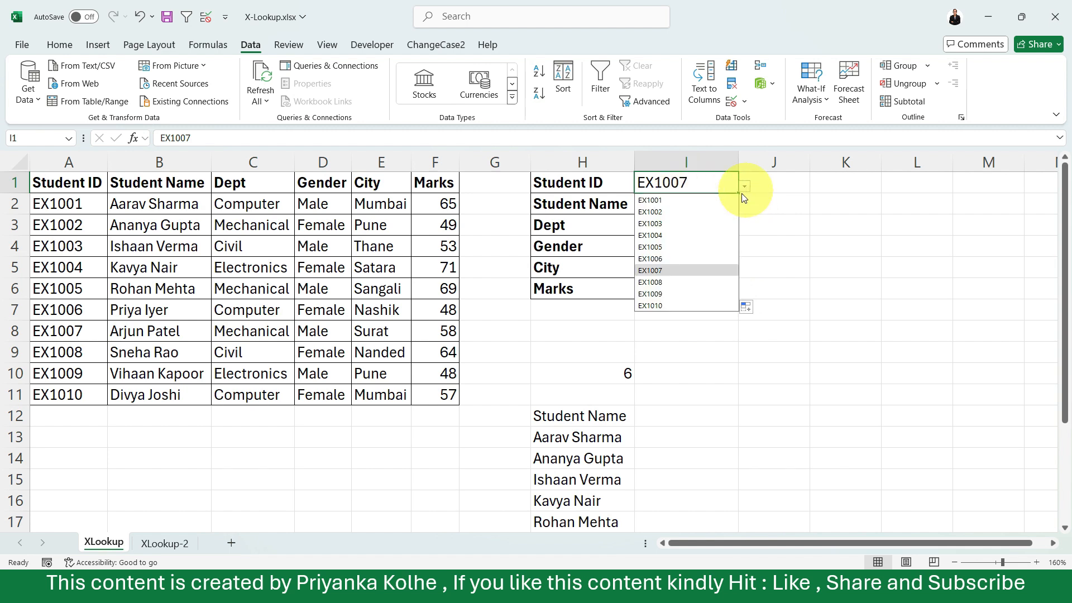
click(678, 224)
click(670, 245)
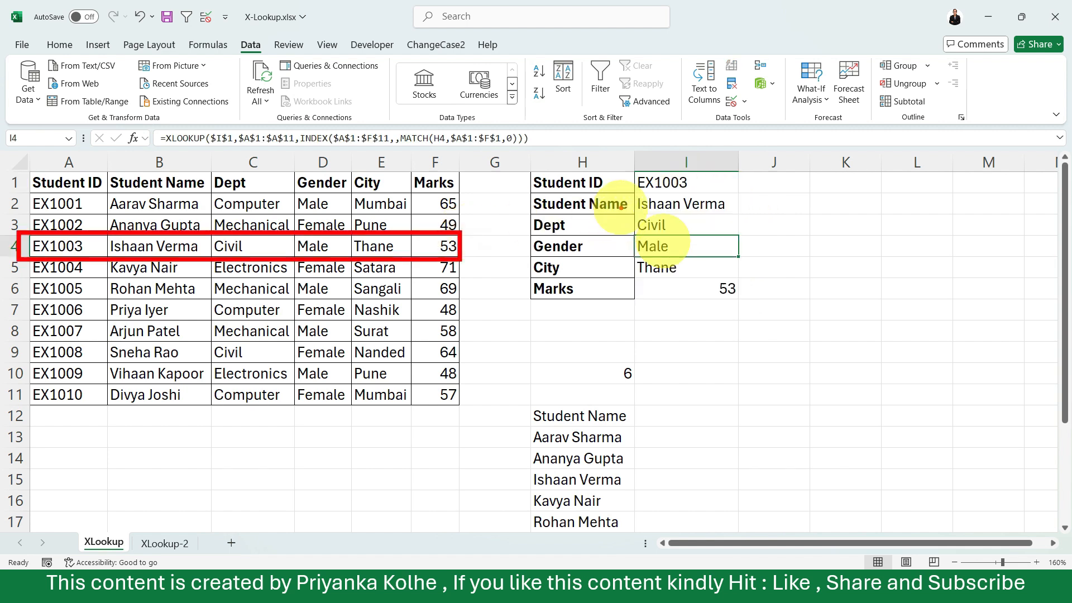
mouse_move(633, 167)
mouse_down()
mouse_move(674, 311)
mouse_move(745, 313)
mouse_up()
drag(745, 313, 745, 302)
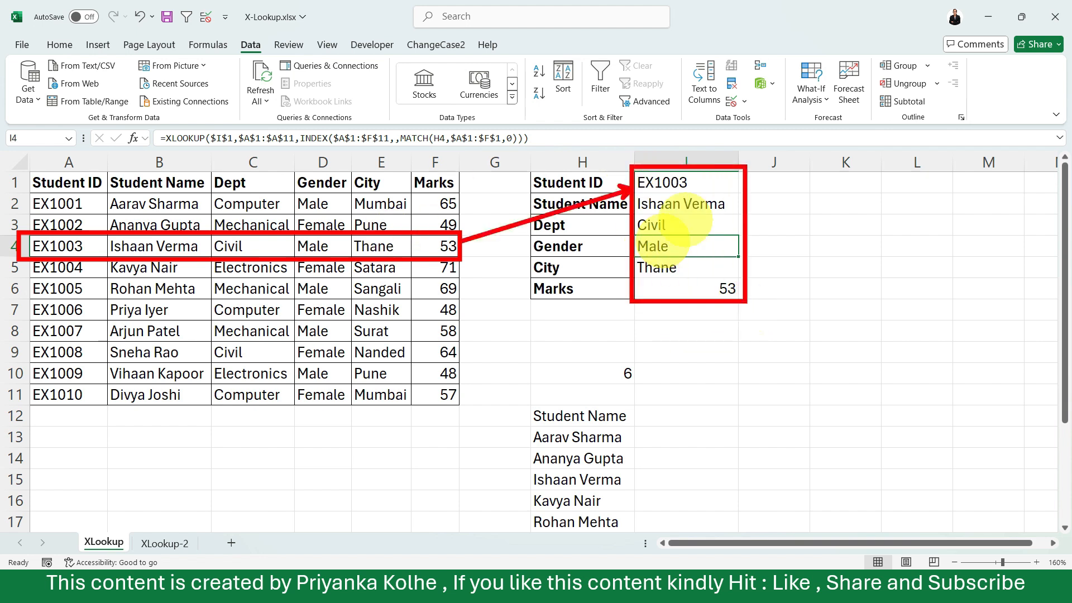
key(Escape)
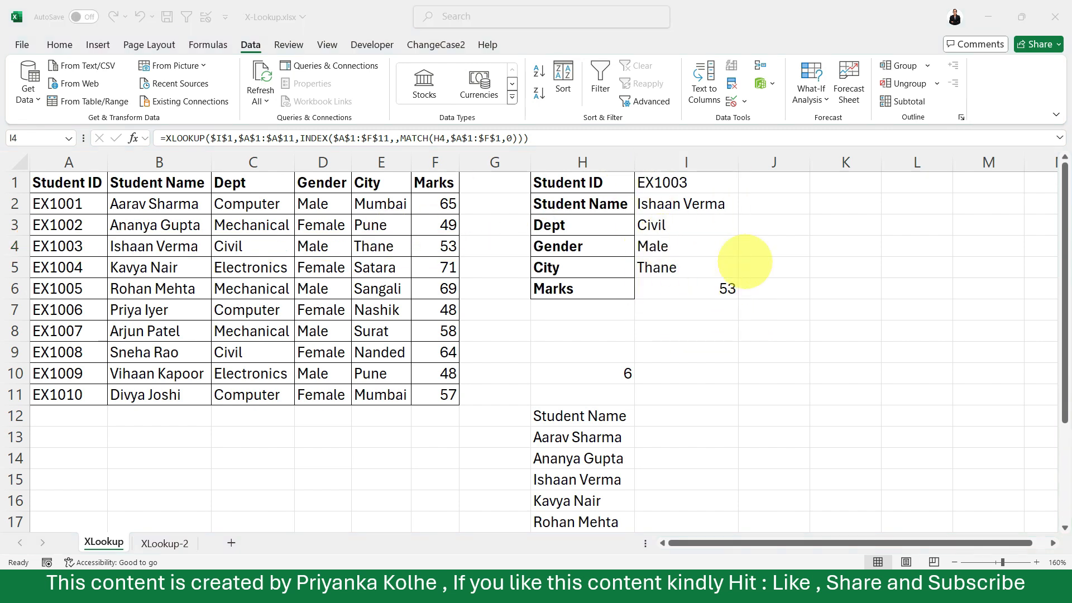
Highlight the EX1009 row, A10:F10, to compare it with the looked-up details in I1:I6.
click(48, 377)
drag(48, 378, 438, 376)
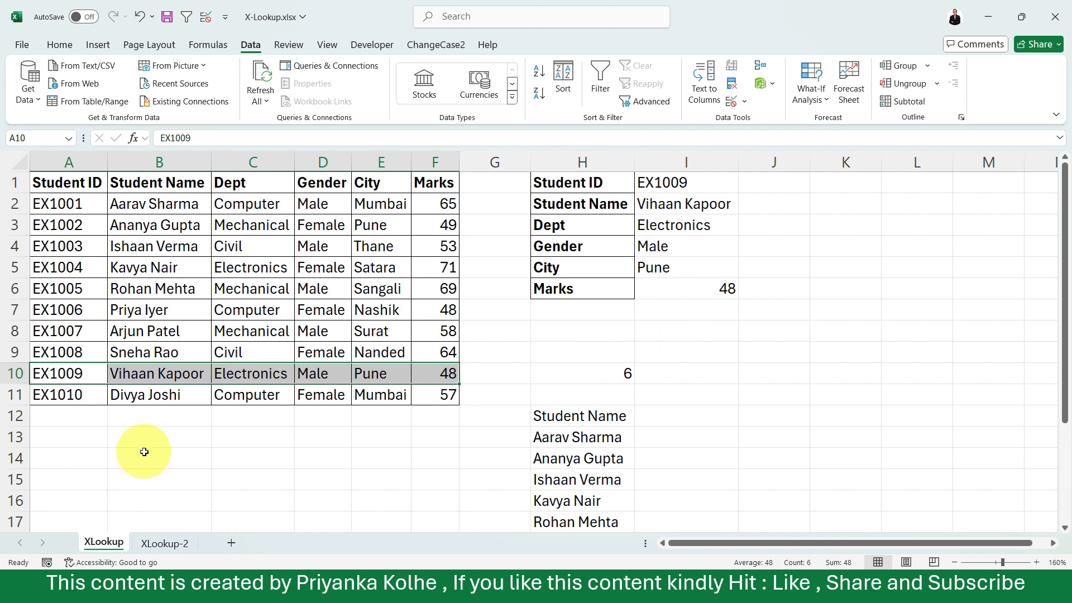
Open the XLookup-2 sheet, where the Student ID column comes last in the table.
click(147, 545)
click(448, 482)
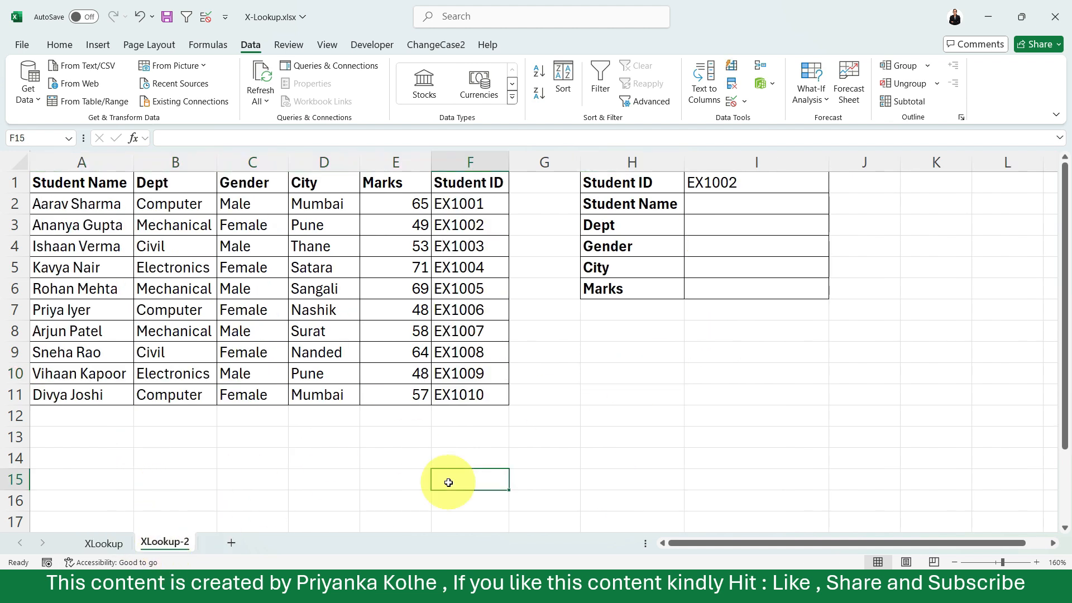
click(567, 436)
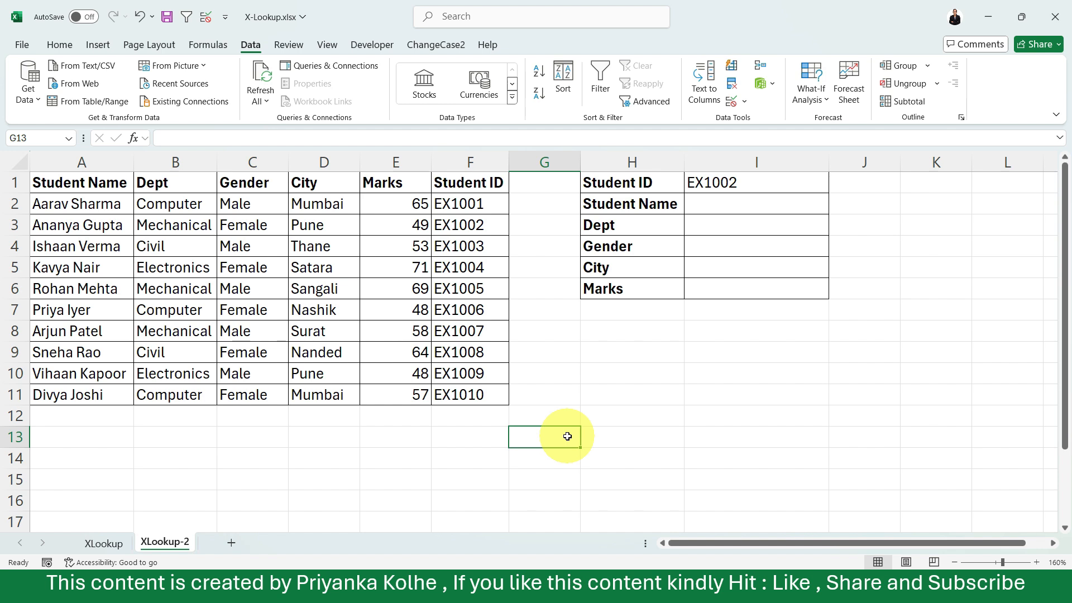